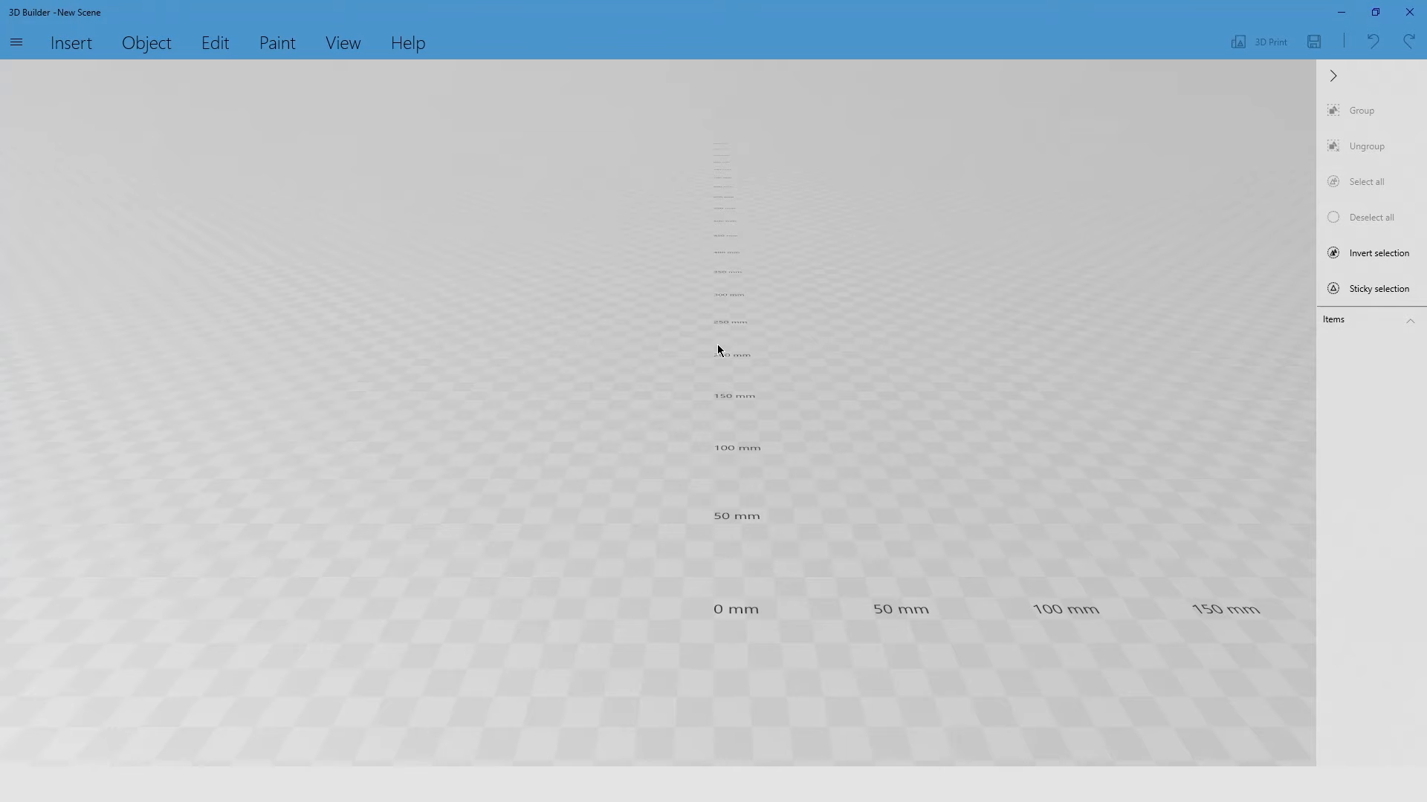
Step: Insert a cube and set its X size to 50 mm
click(89, 54)
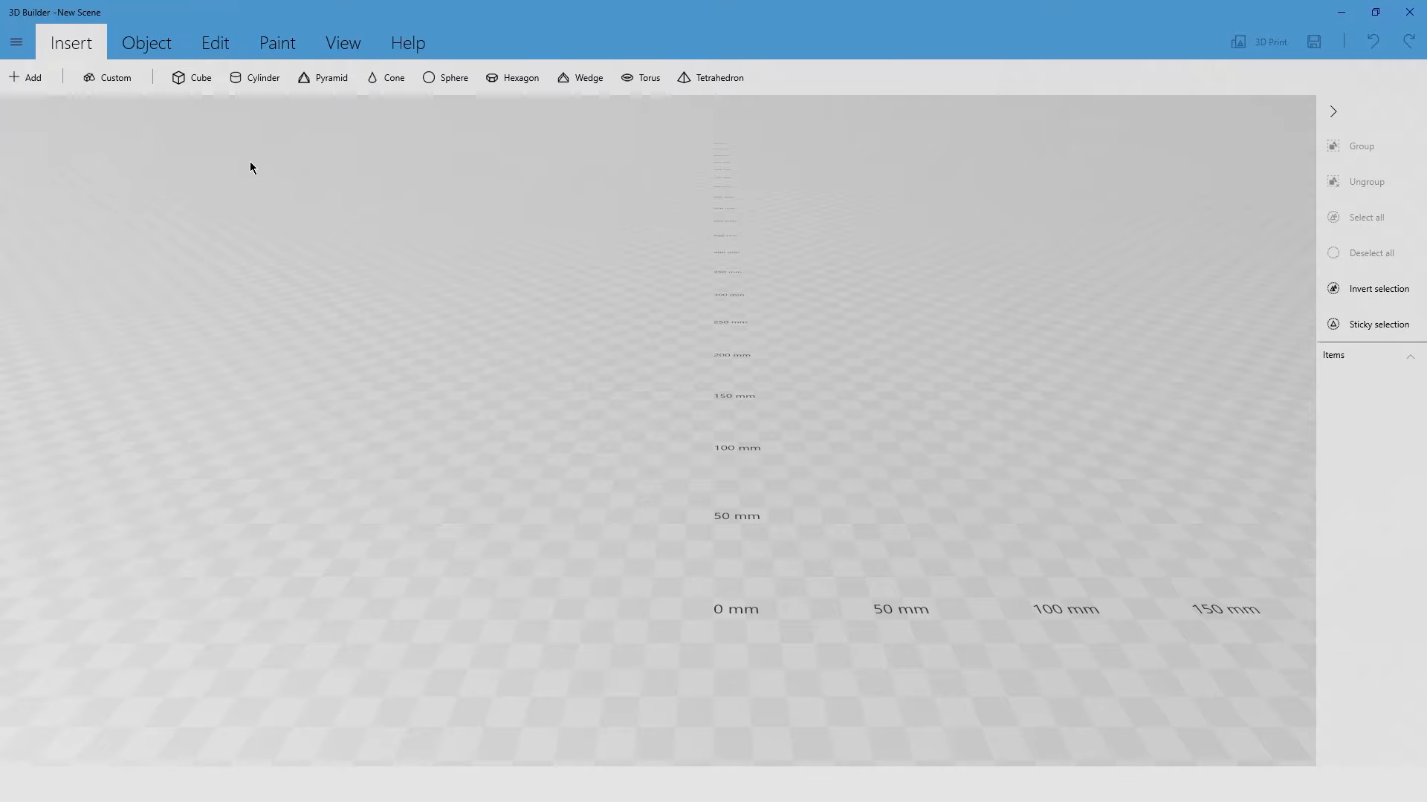
drag(186, 83, 657, 584)
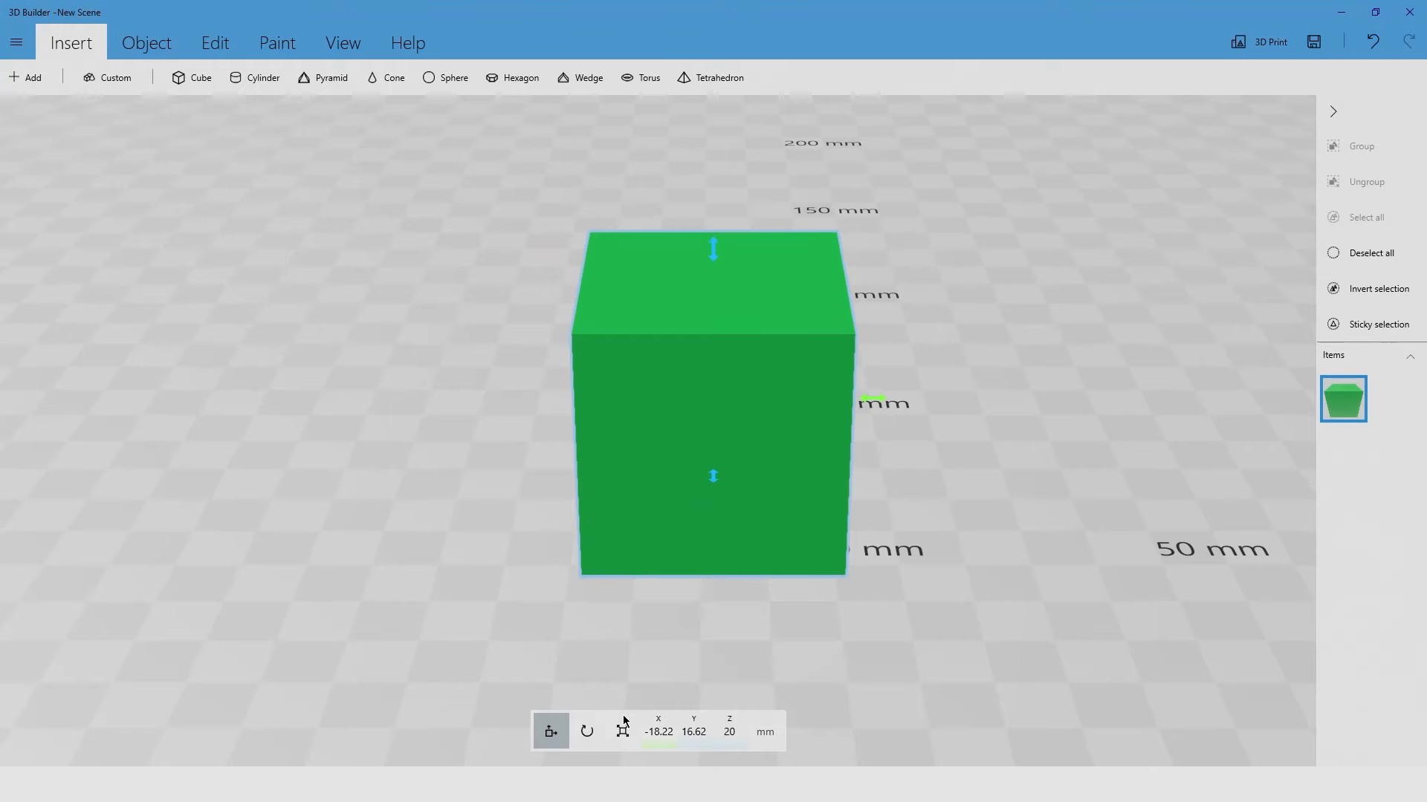
click(623, 730)
click(640, 732)
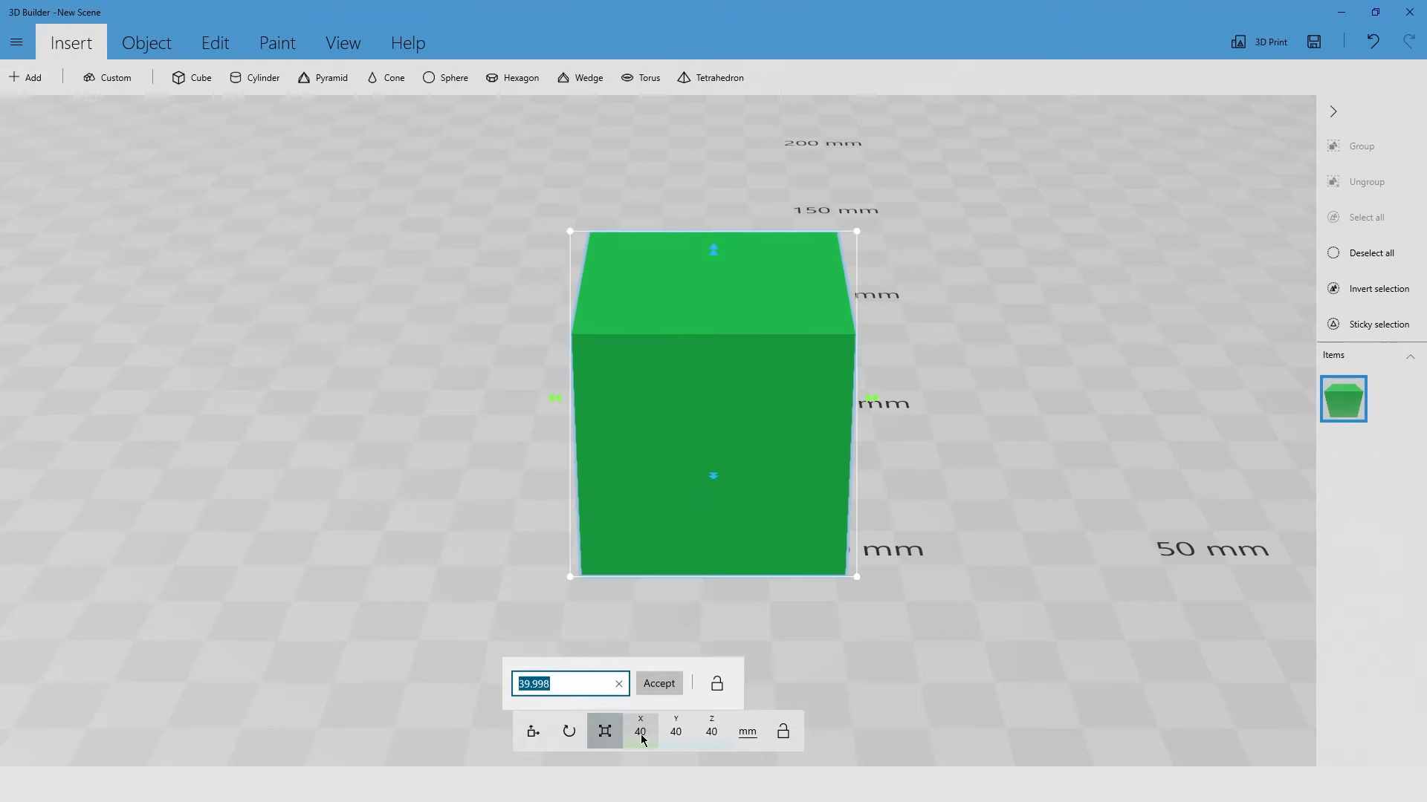
click(581, 685)
double_click(580, 685)
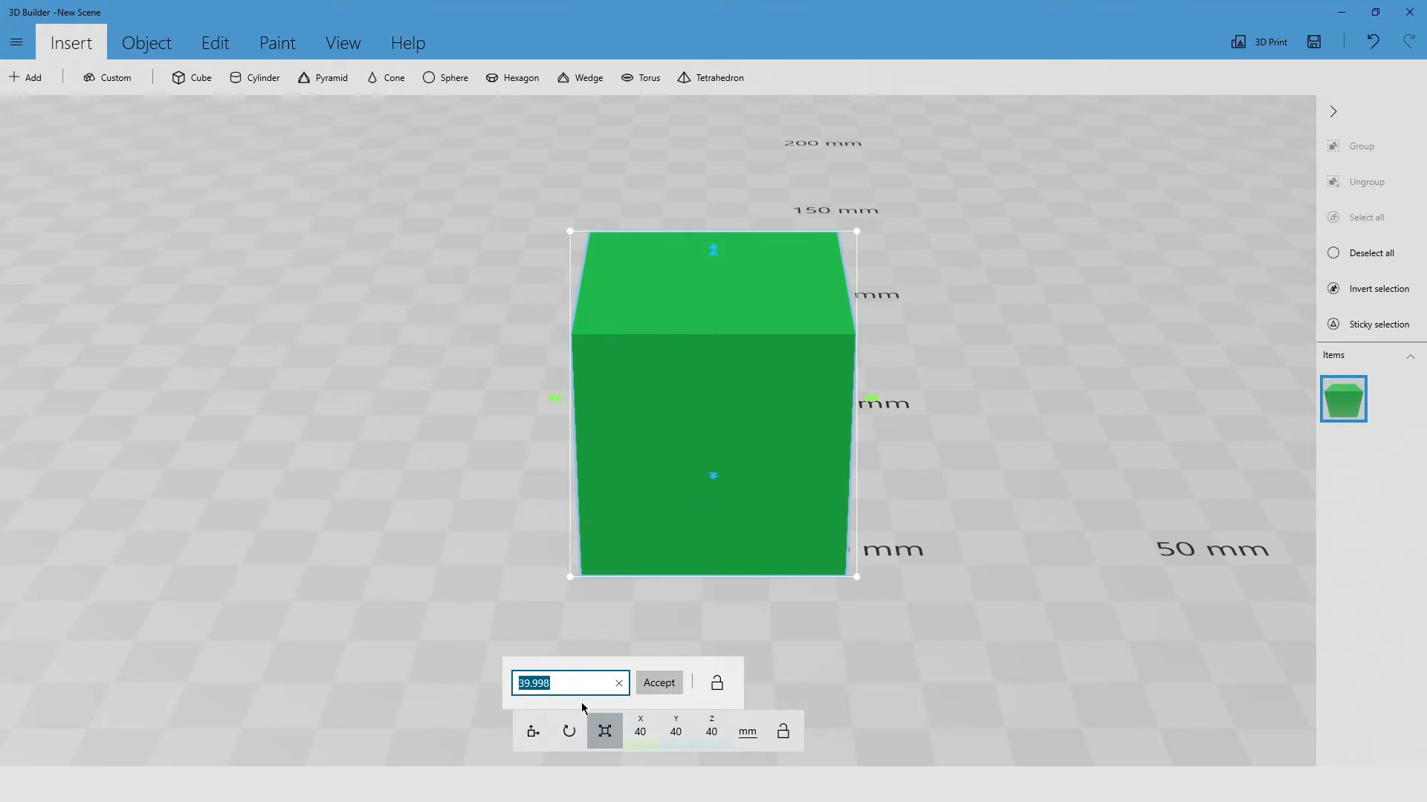
text(50)
key(Return)
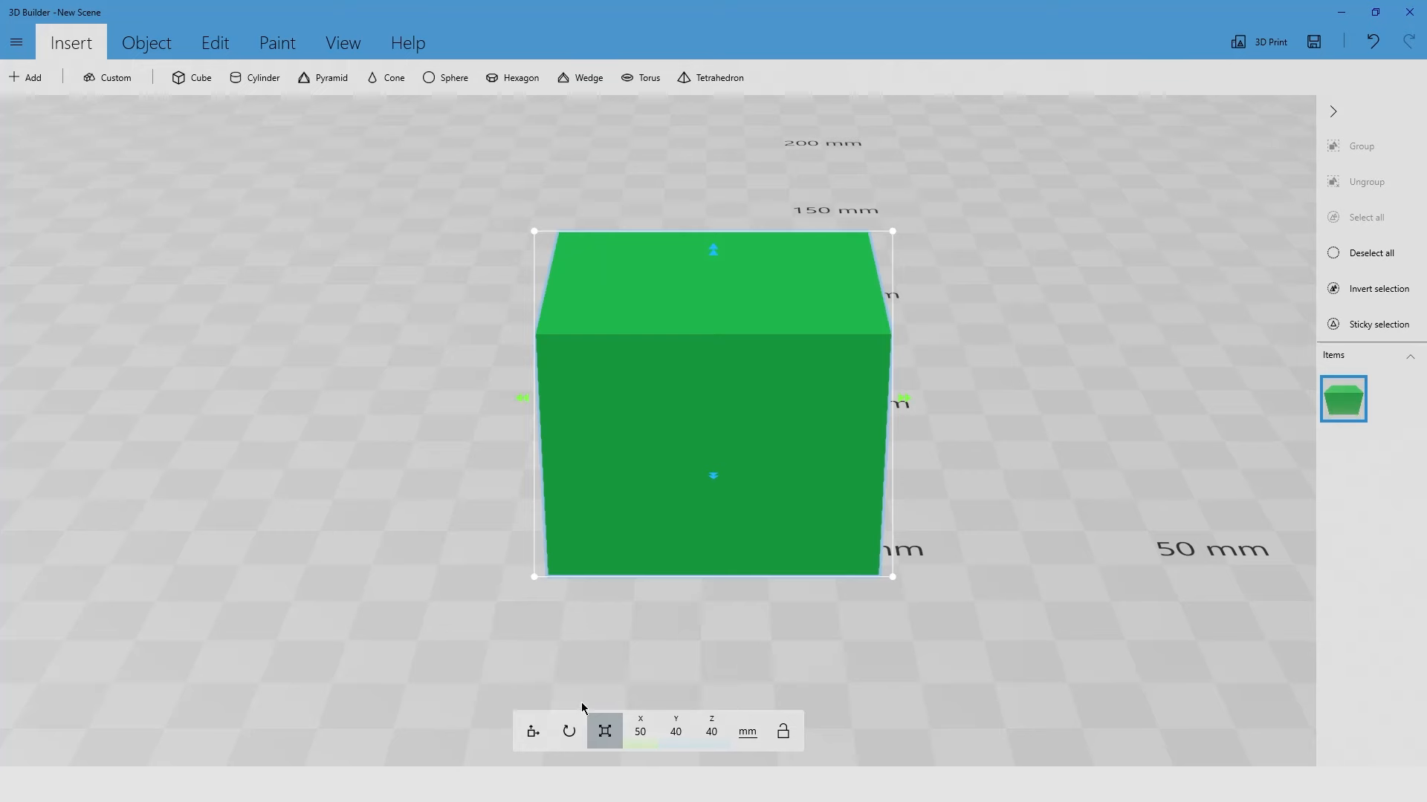
Step: Set the block's Y size to 25 mm and its Z size to 4 mm to form a flat plate
click(675, 732)
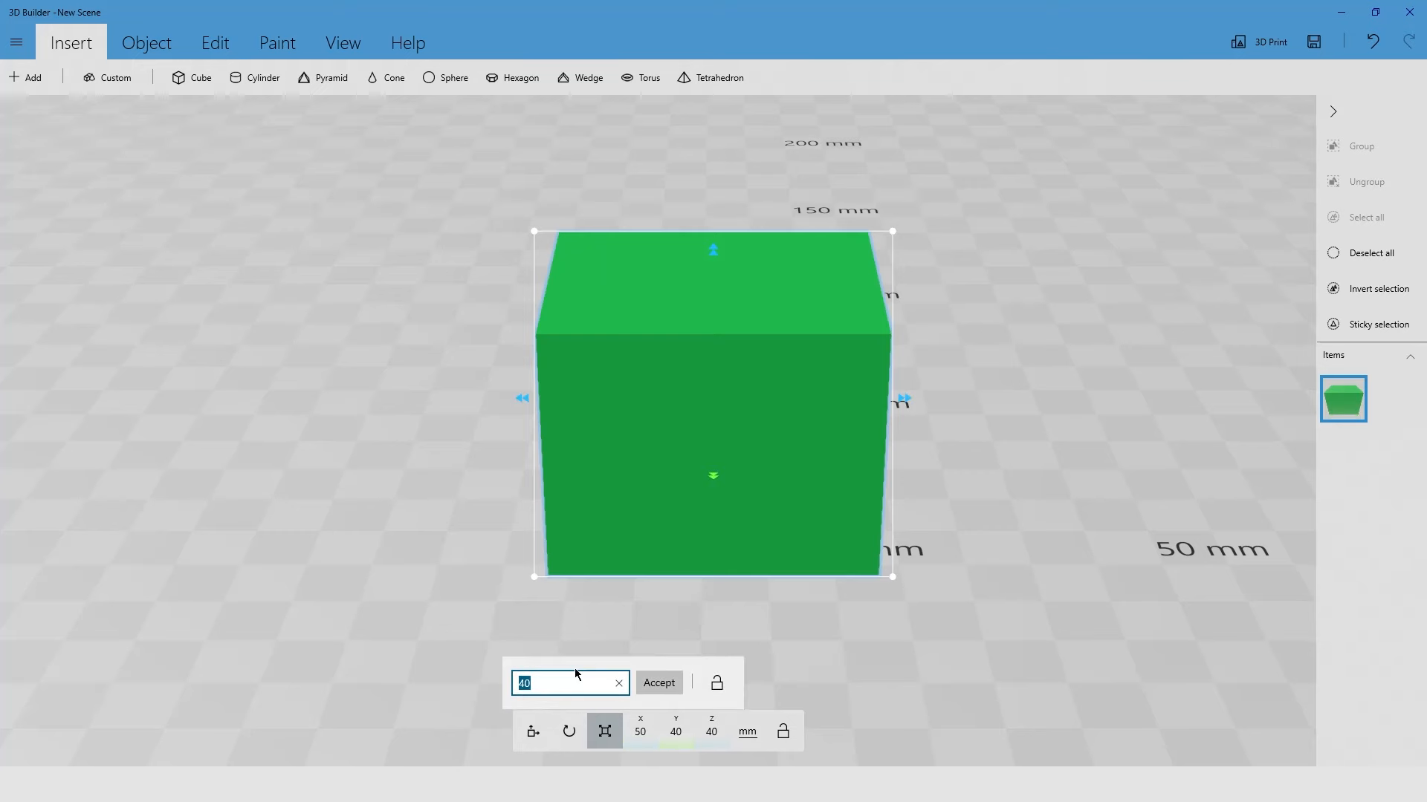
text(25)
key(Return)
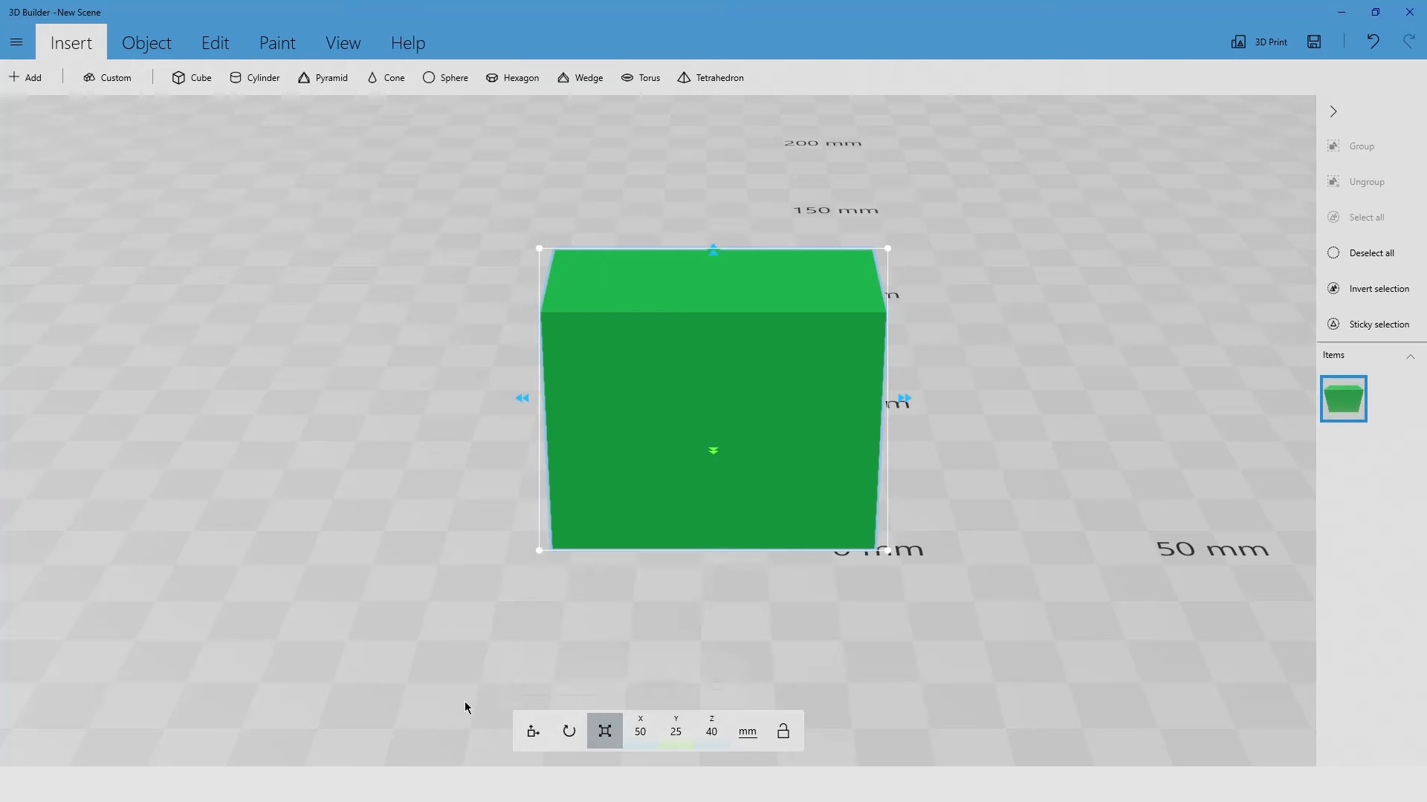
click(712, 734)
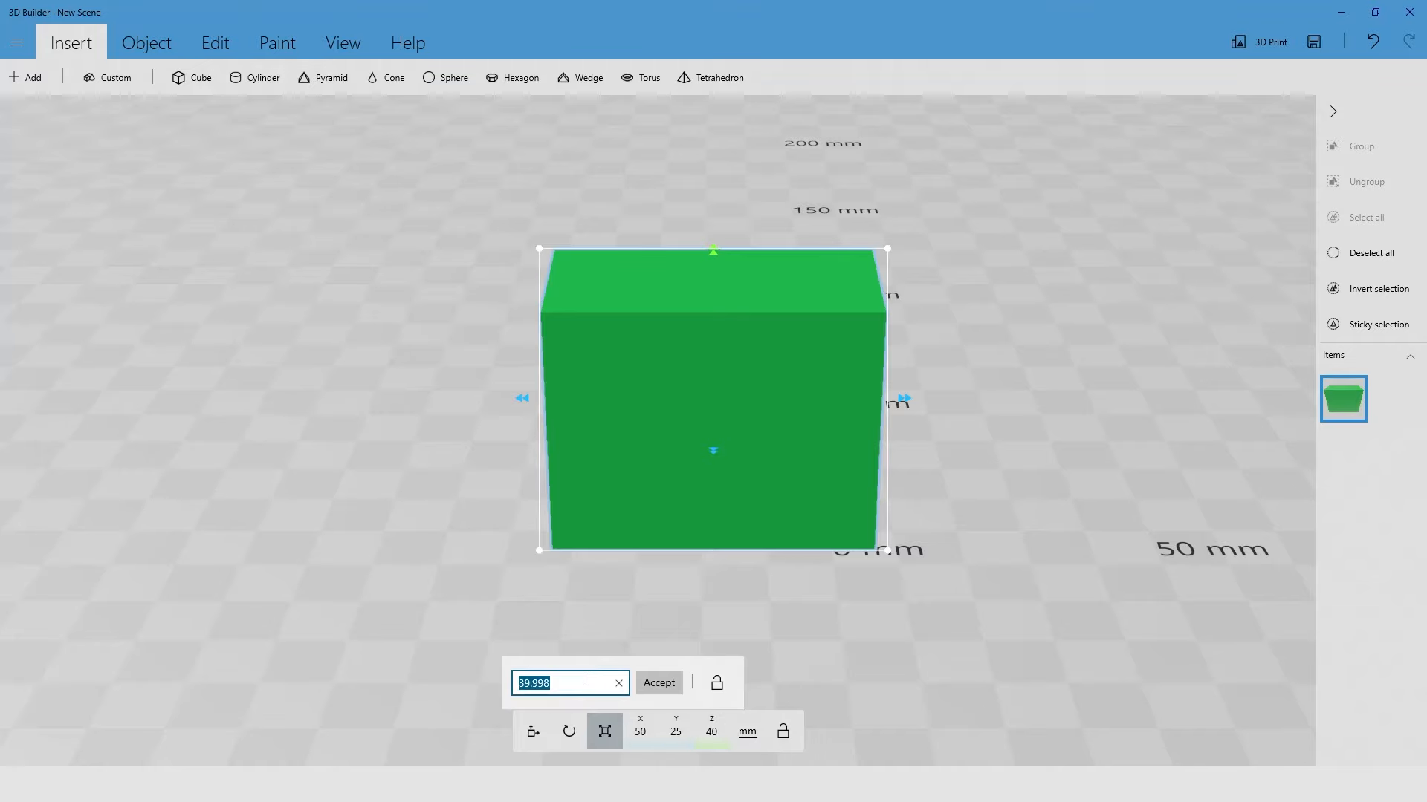
text(4)
key(Return)
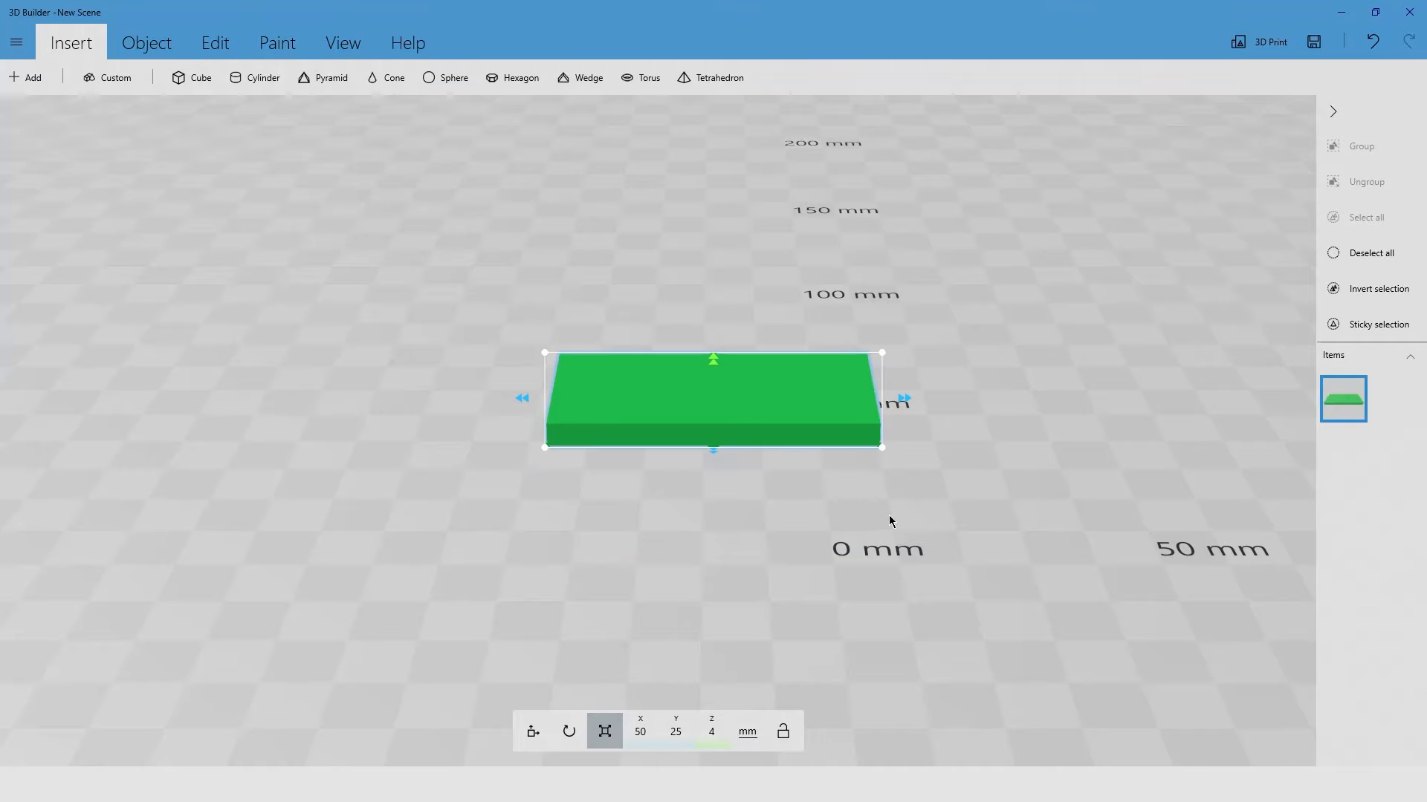
Step: Insert a cylinder and set its X and Y sizes to 25 mm
right_drag(891, 520, 913, 566)
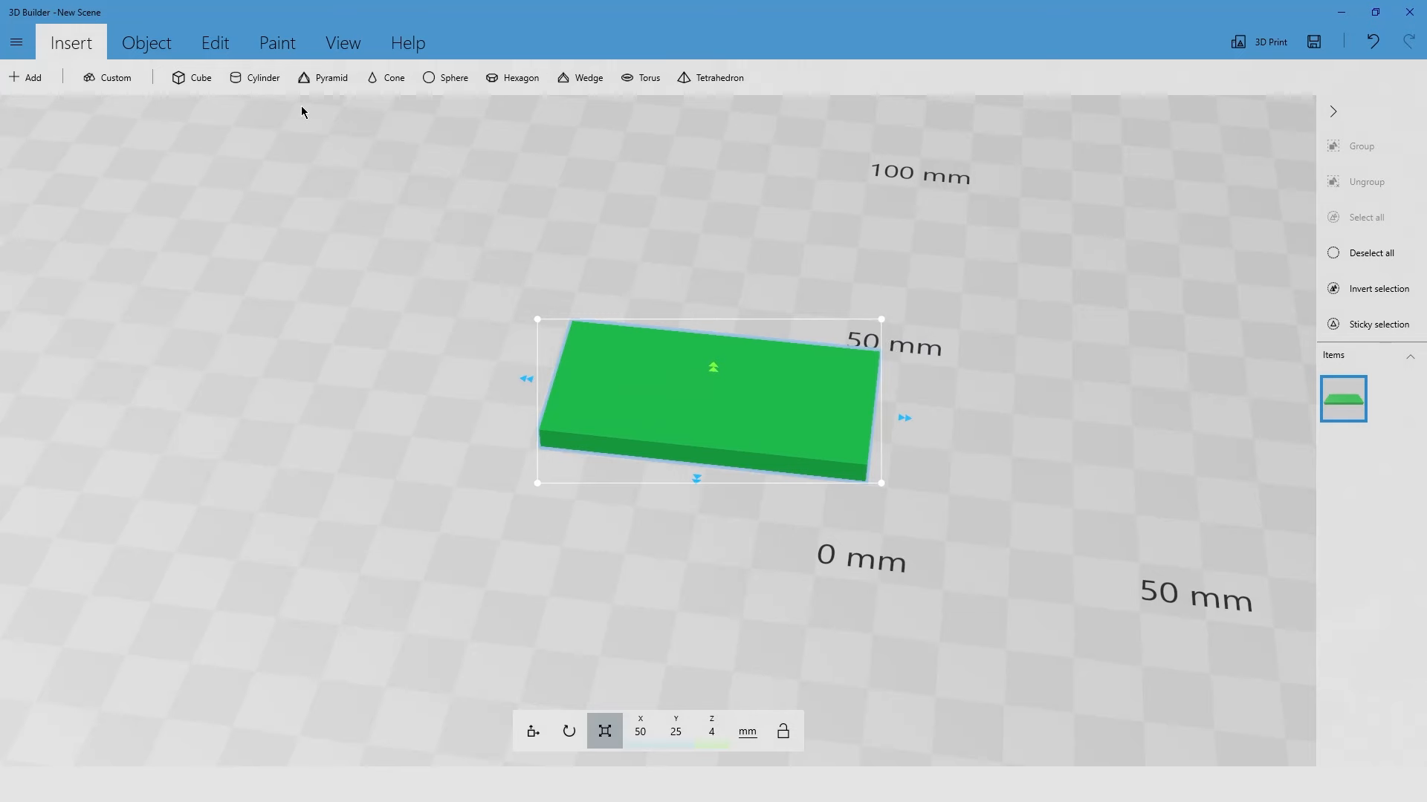
drag(277, 79, 862, 413)
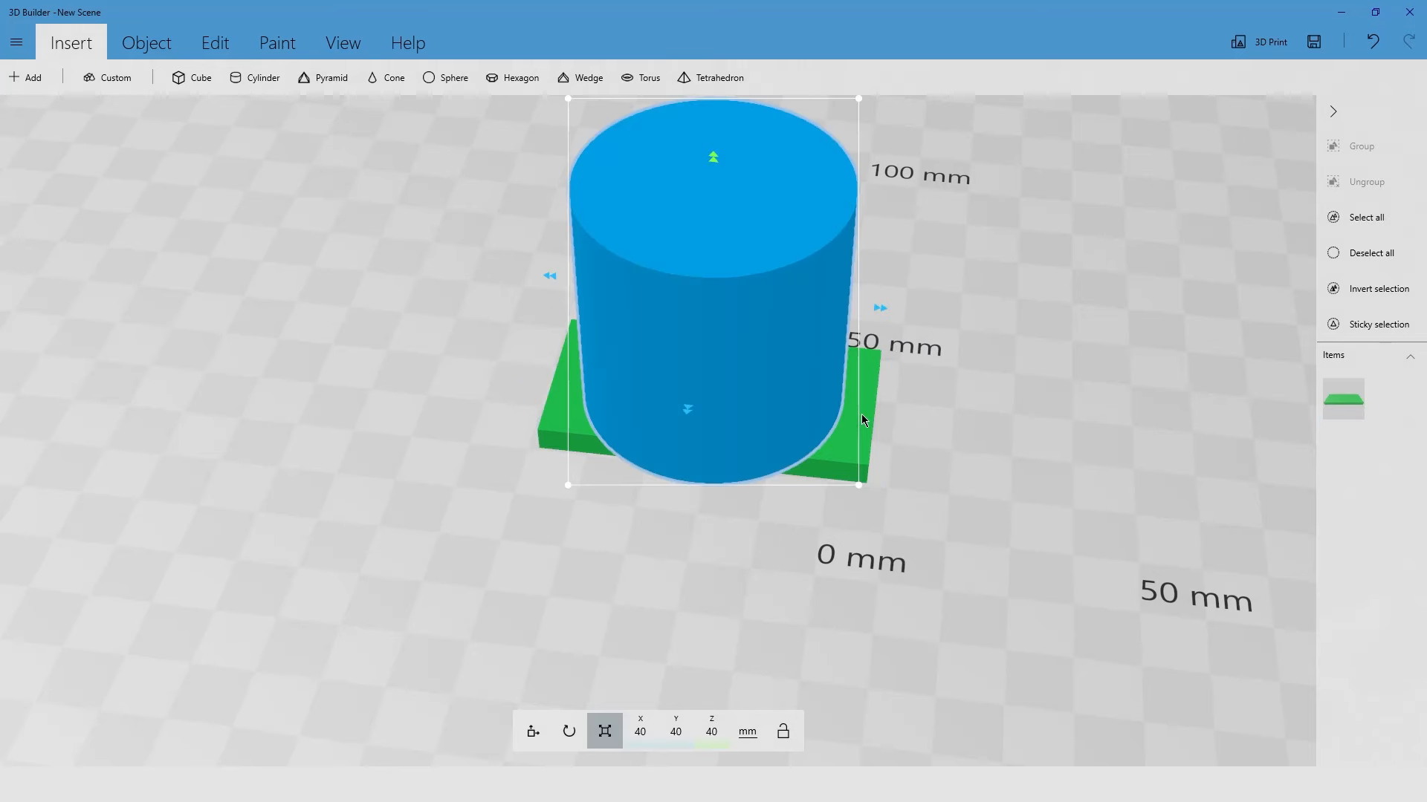
click(642, 734)
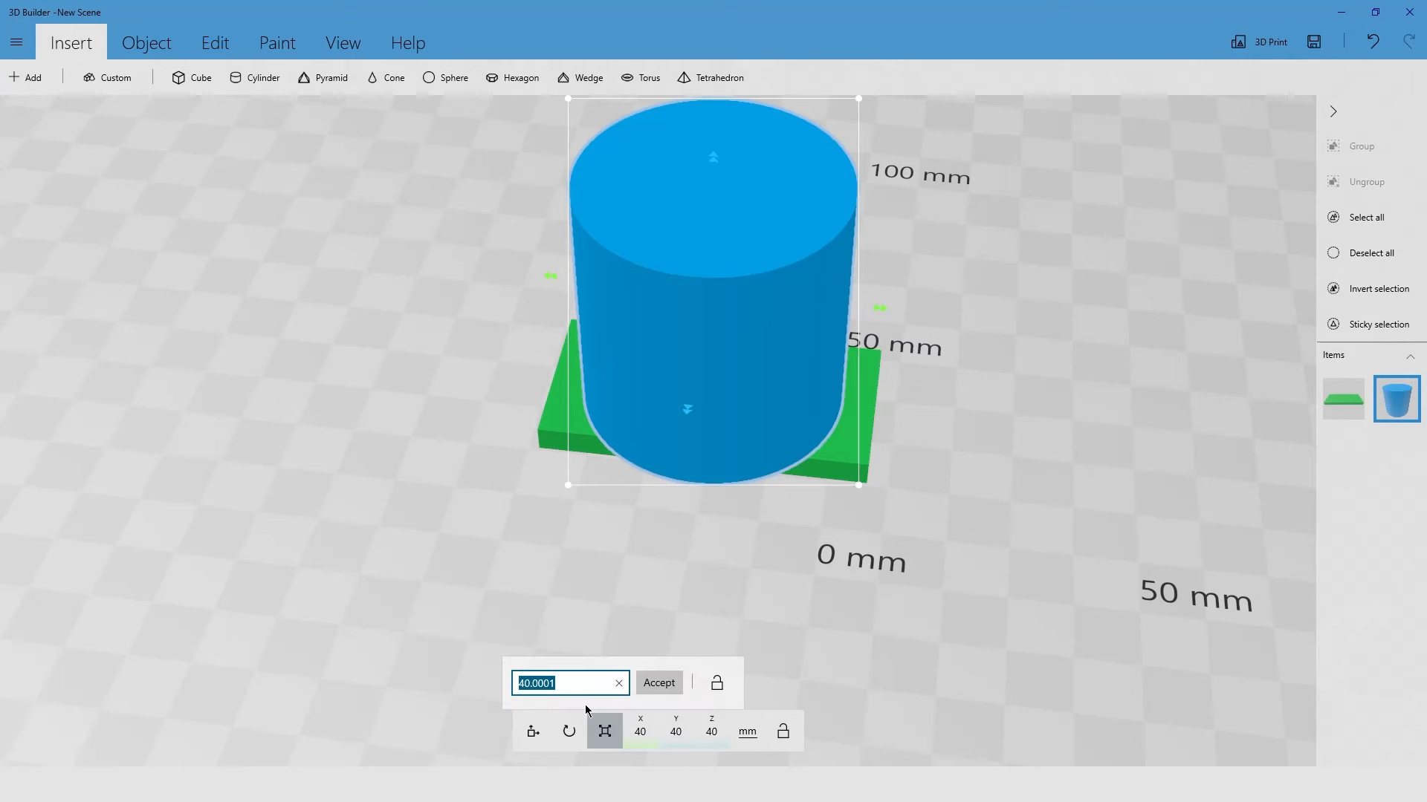
text(25)
key(Return)
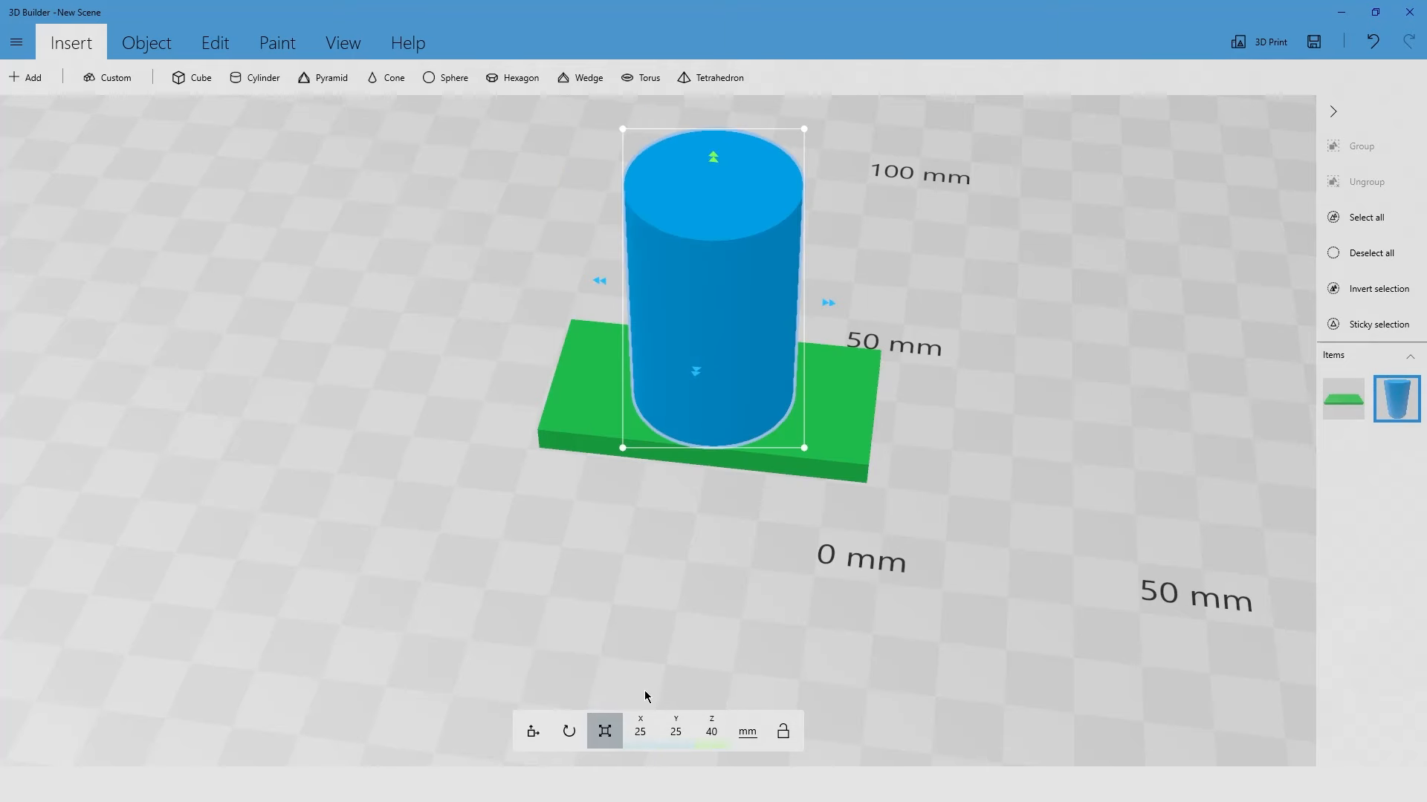
Step: Set the cylinder's Z size to 4 mm to match the plate's thickness
click(713, 736)
click(544, 687)
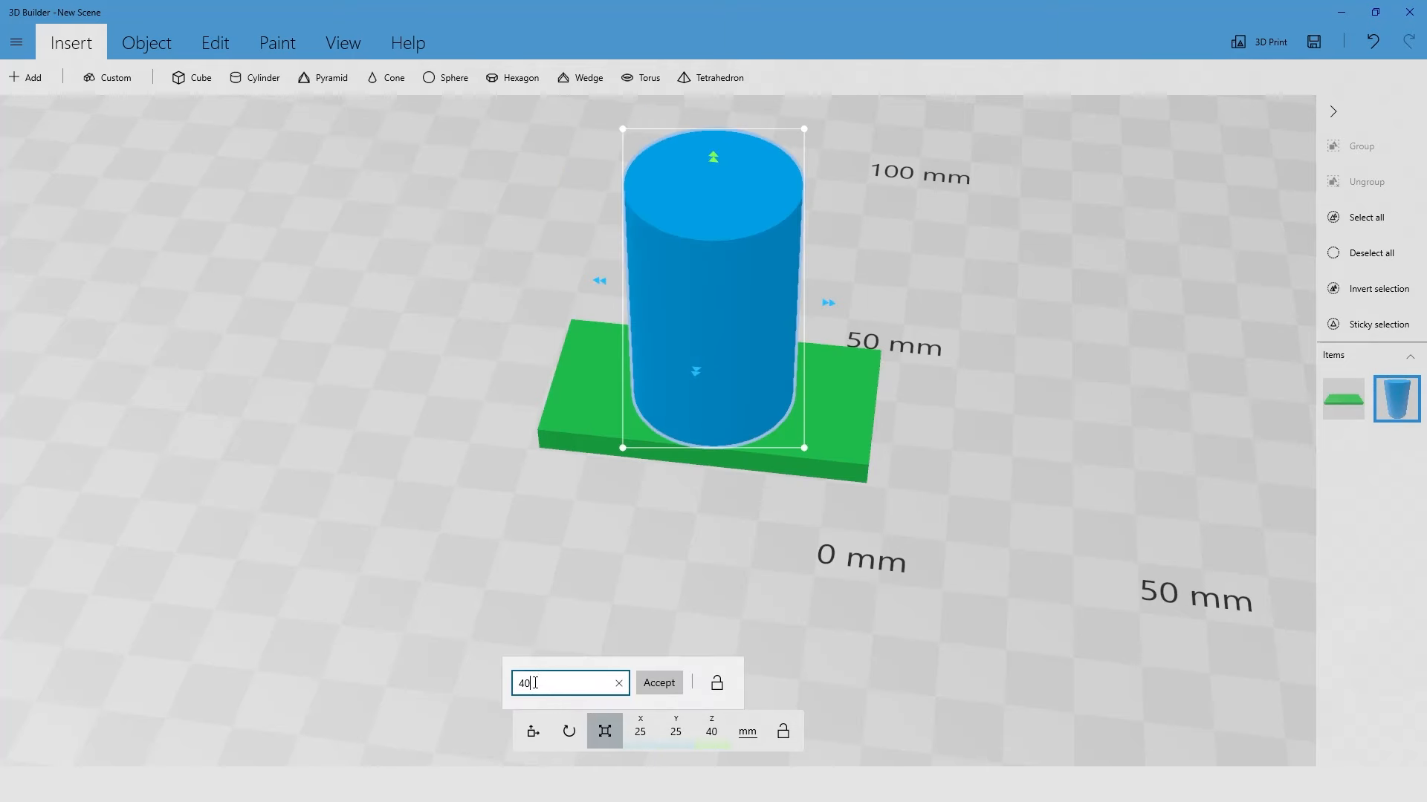
drag(535, 683, 497, 687)
text(4)
key(Return)
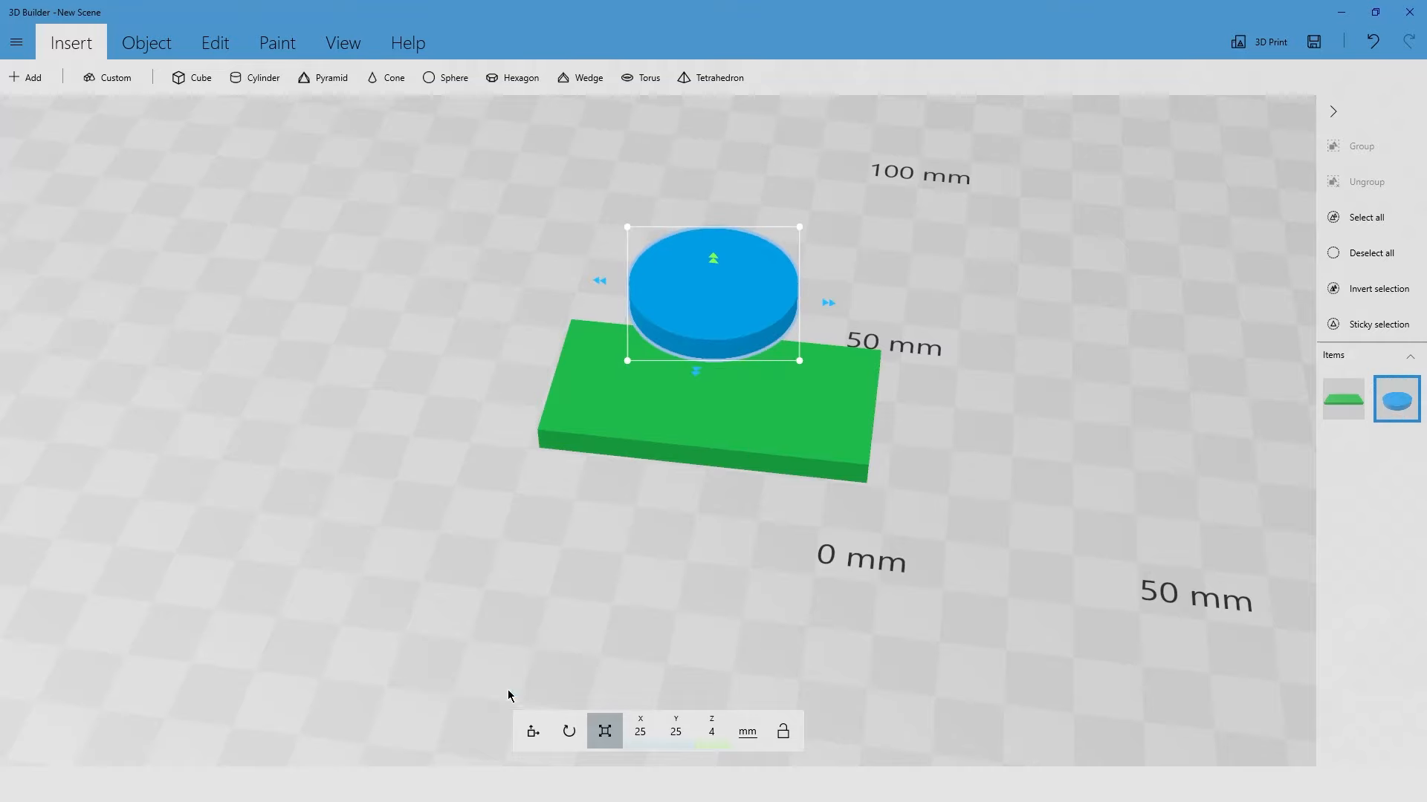
Step: Move the disc to one short end of the plate, level with it, at X about 6.78 mm and Z 20 mm
right_drag(1029, 476, 816, 490)
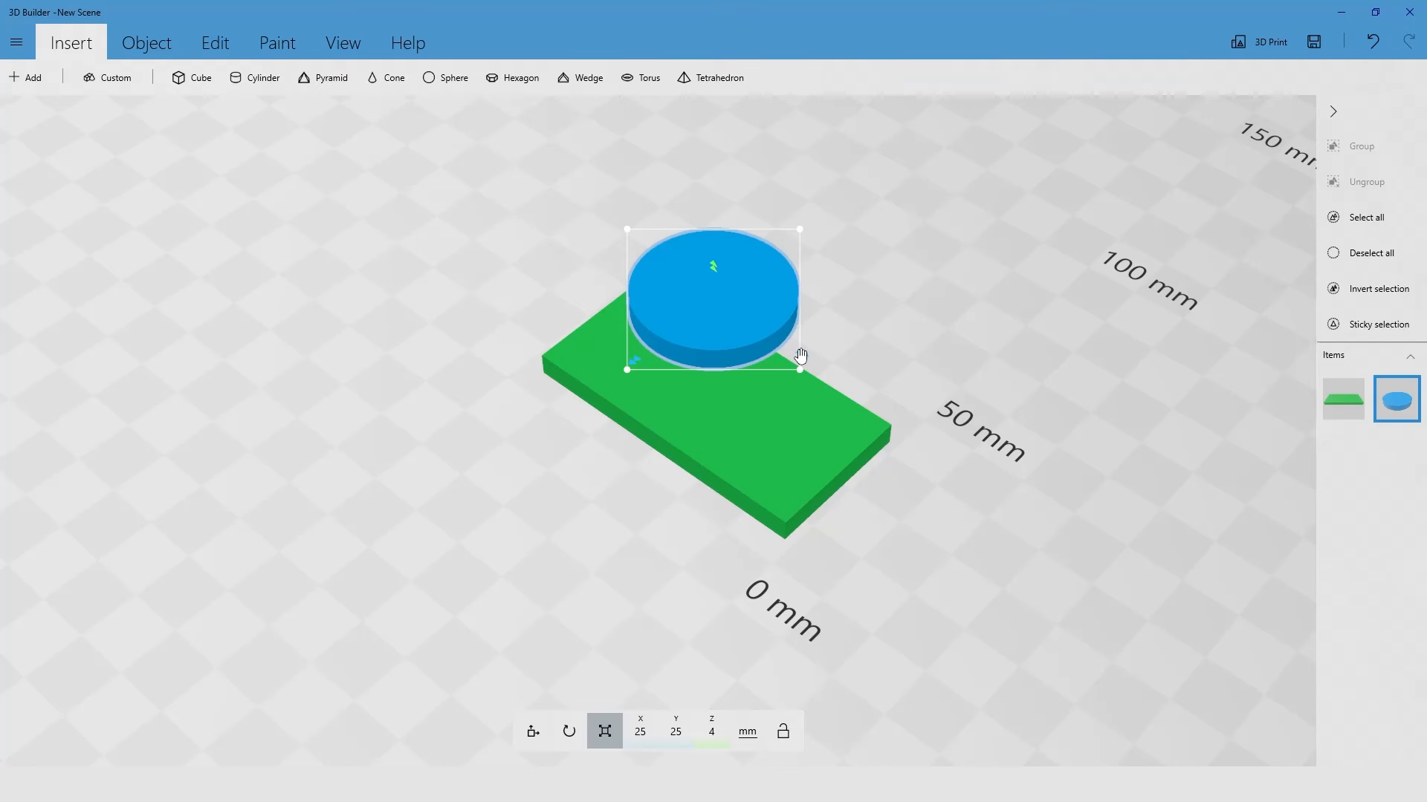
click(533, 731)
drag(794, 367, 882, 323)
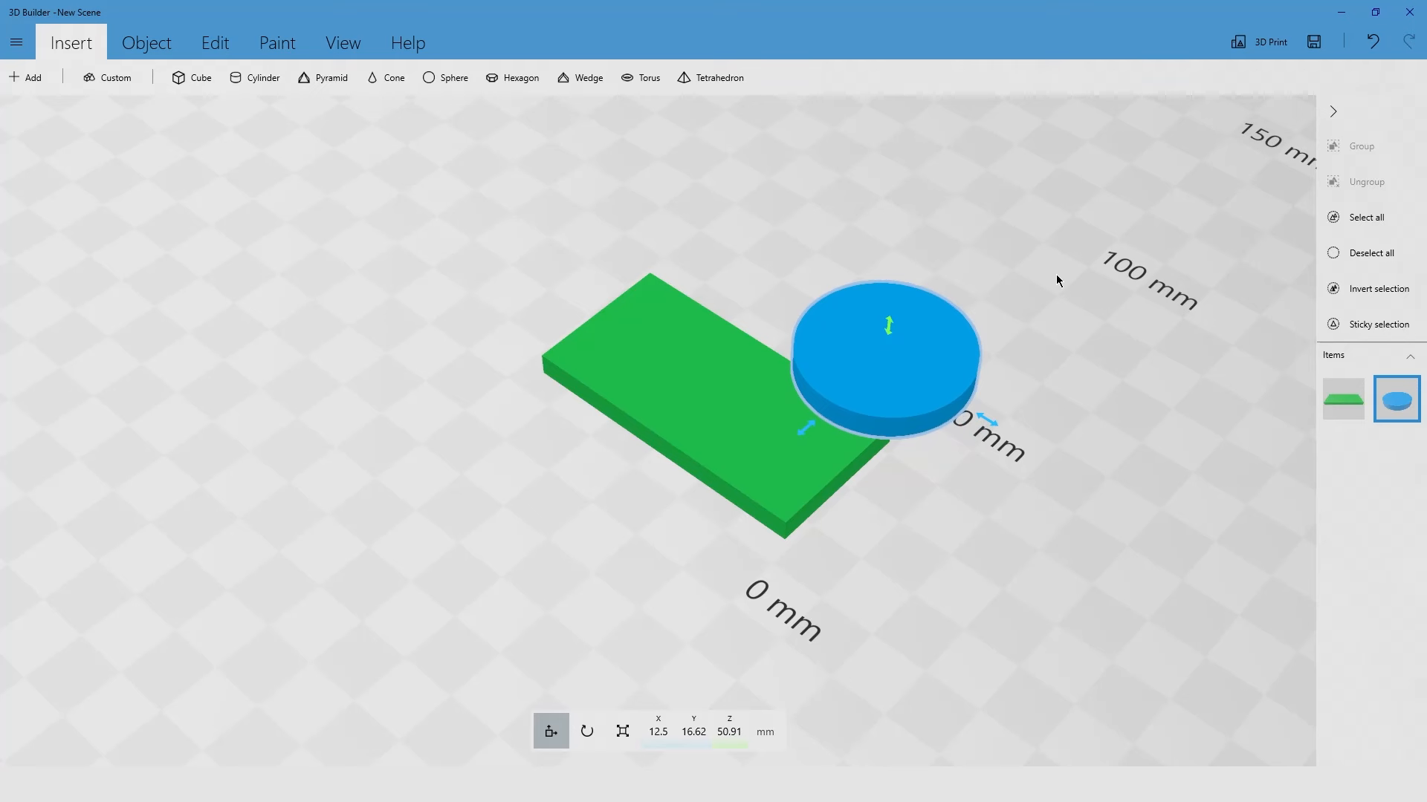
drag(891, 324, 889, 493)
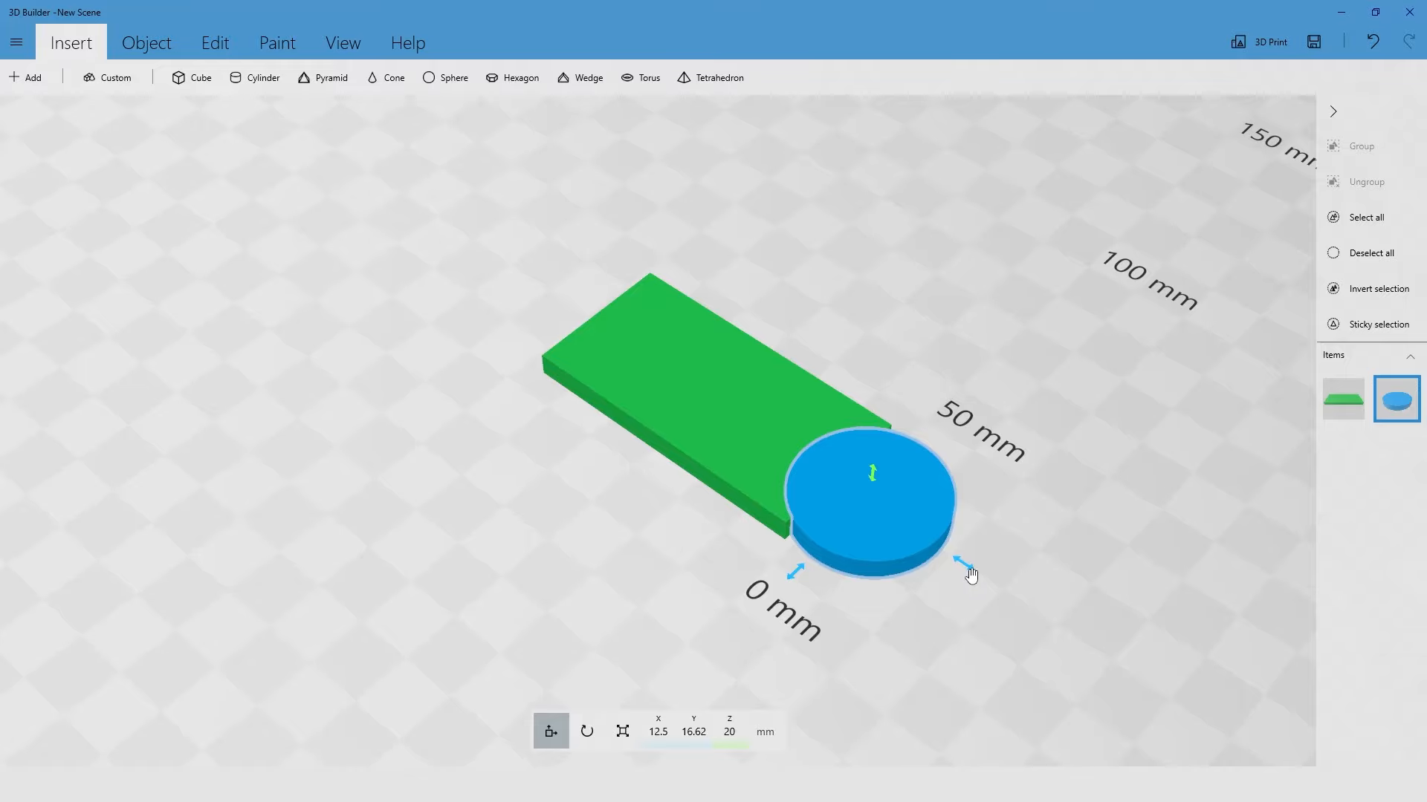
drag(965, 567, 931, 555)
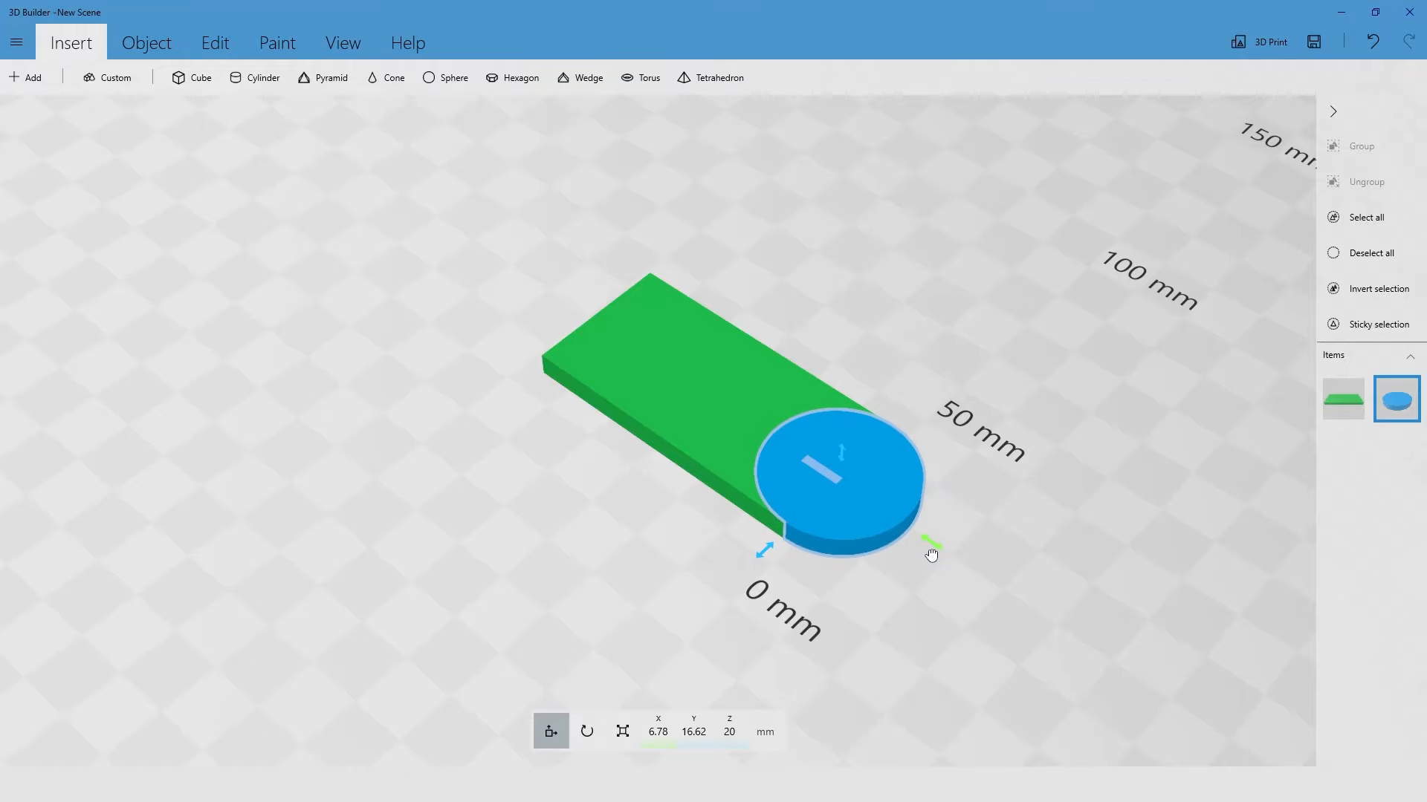
Step: Select the plate together with the disc and merge them into one object
drag(1029, 598, 1219, 510)
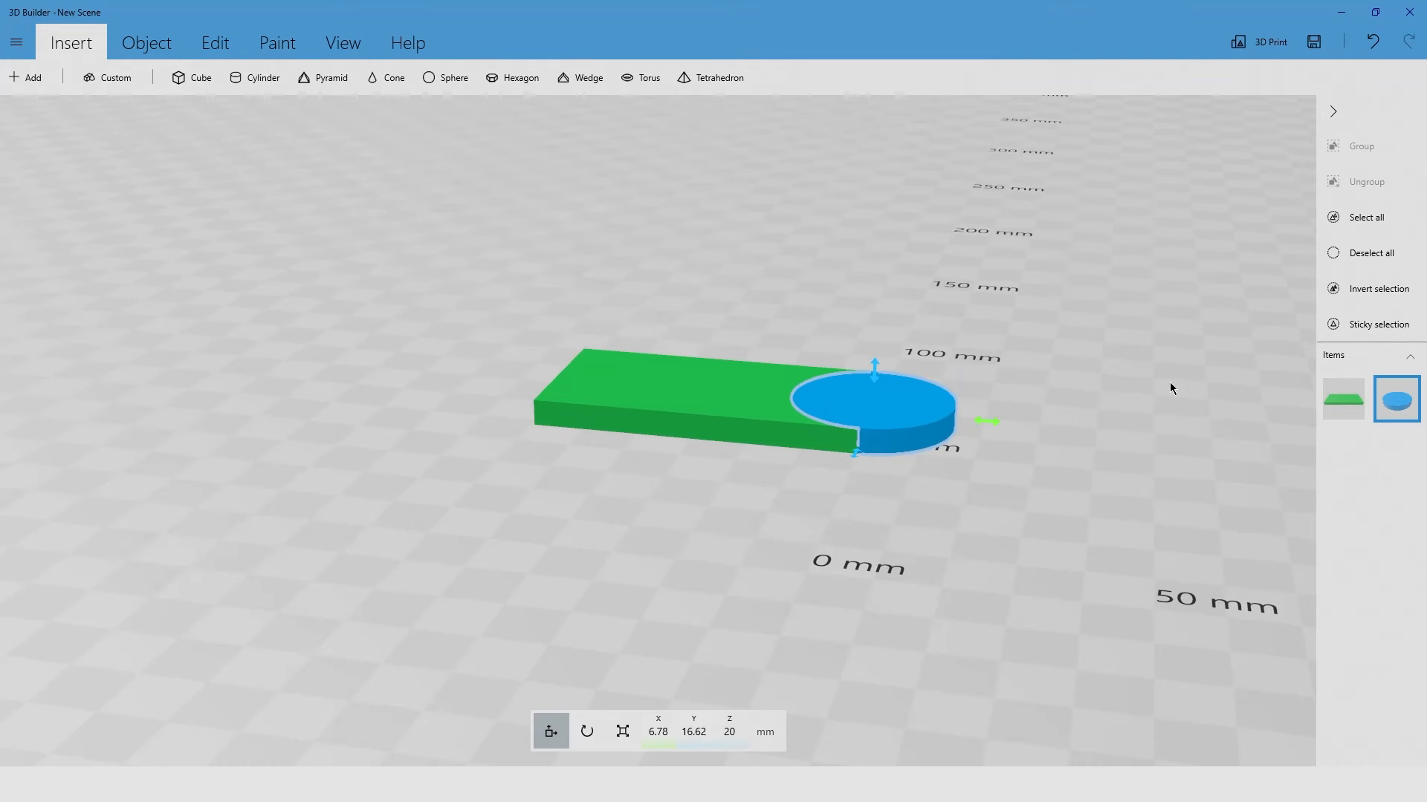
ctrl+click(715, 385)
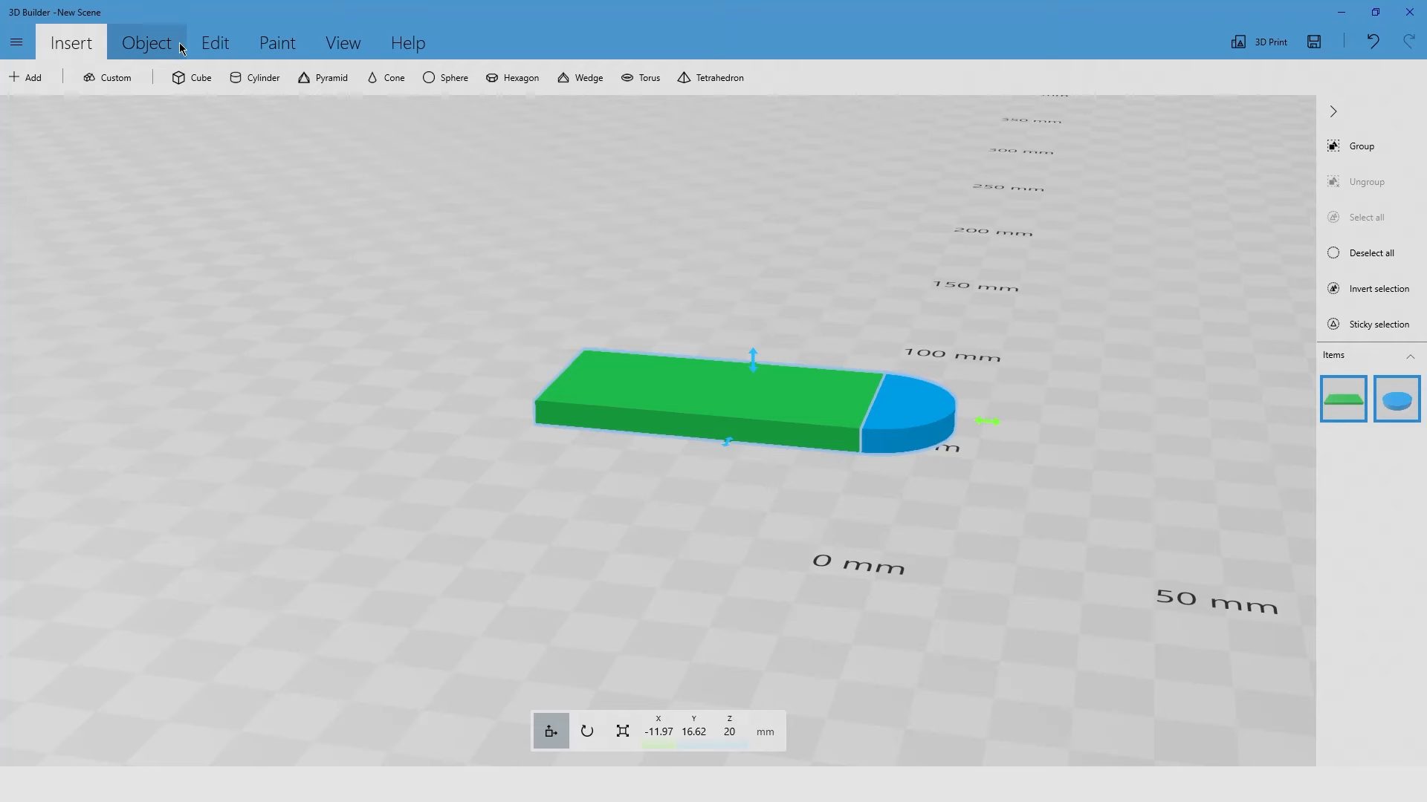
click(214, 44)
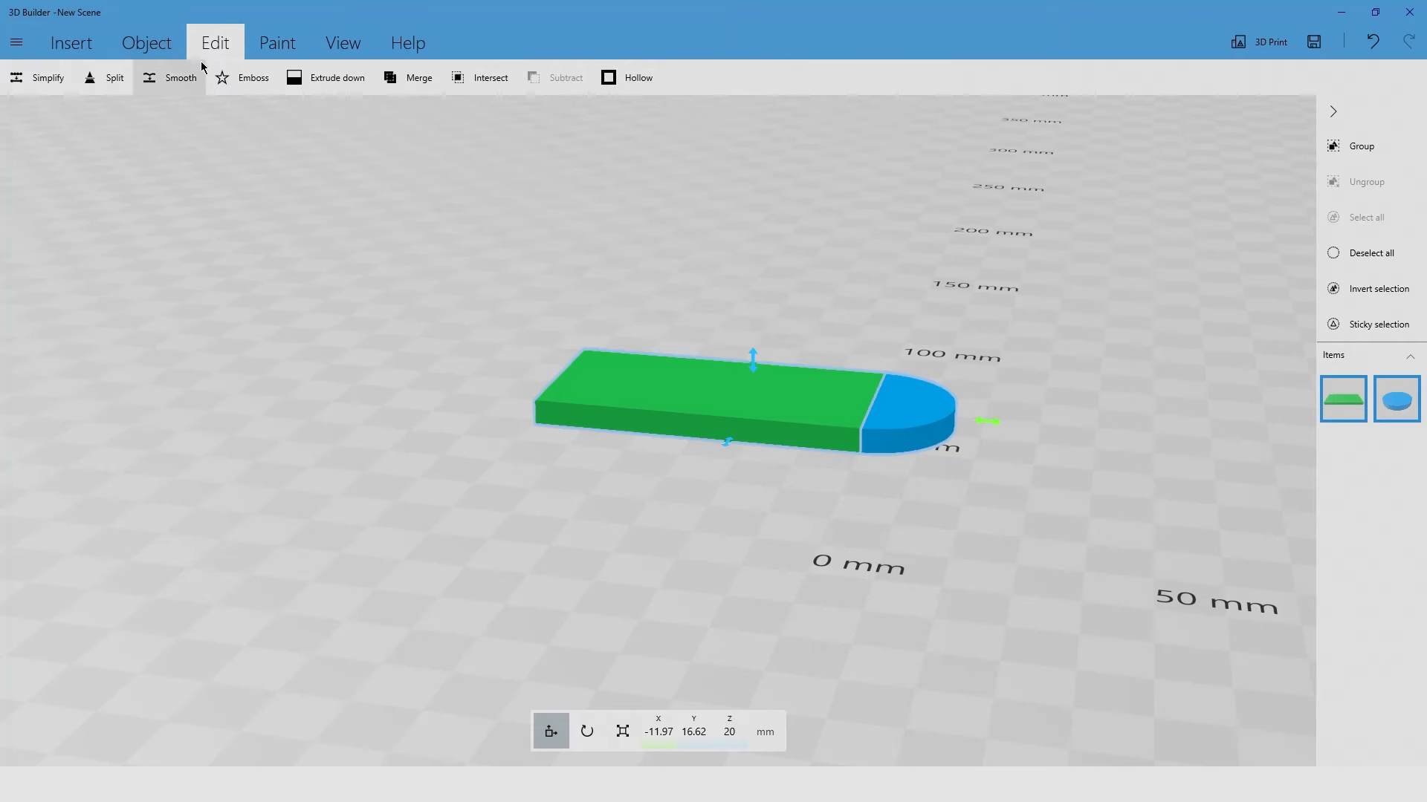
click(416, 80)
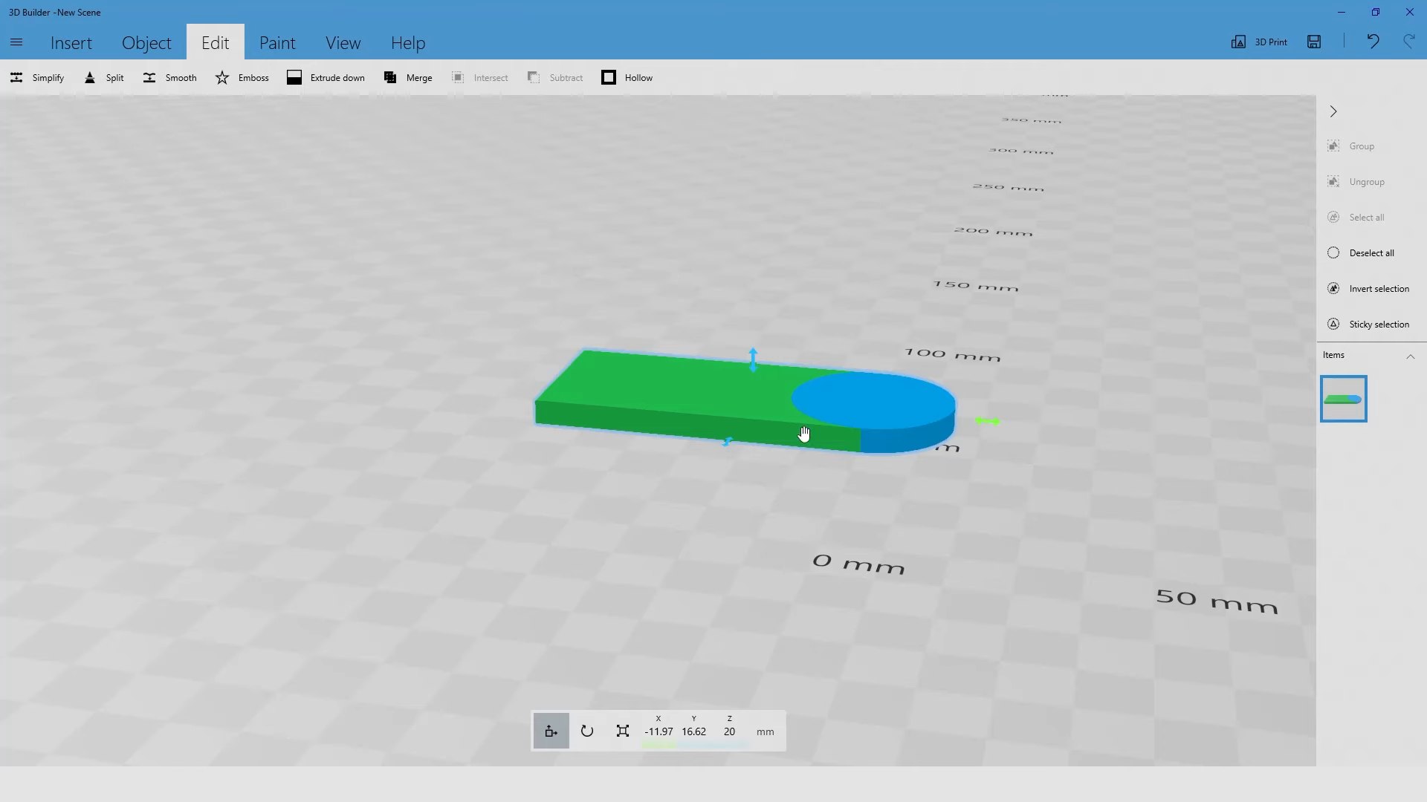
Step: Paint the merged tag red and lower it onto the ground at Z 2 mm
click(278, 44)
click(131, 78)
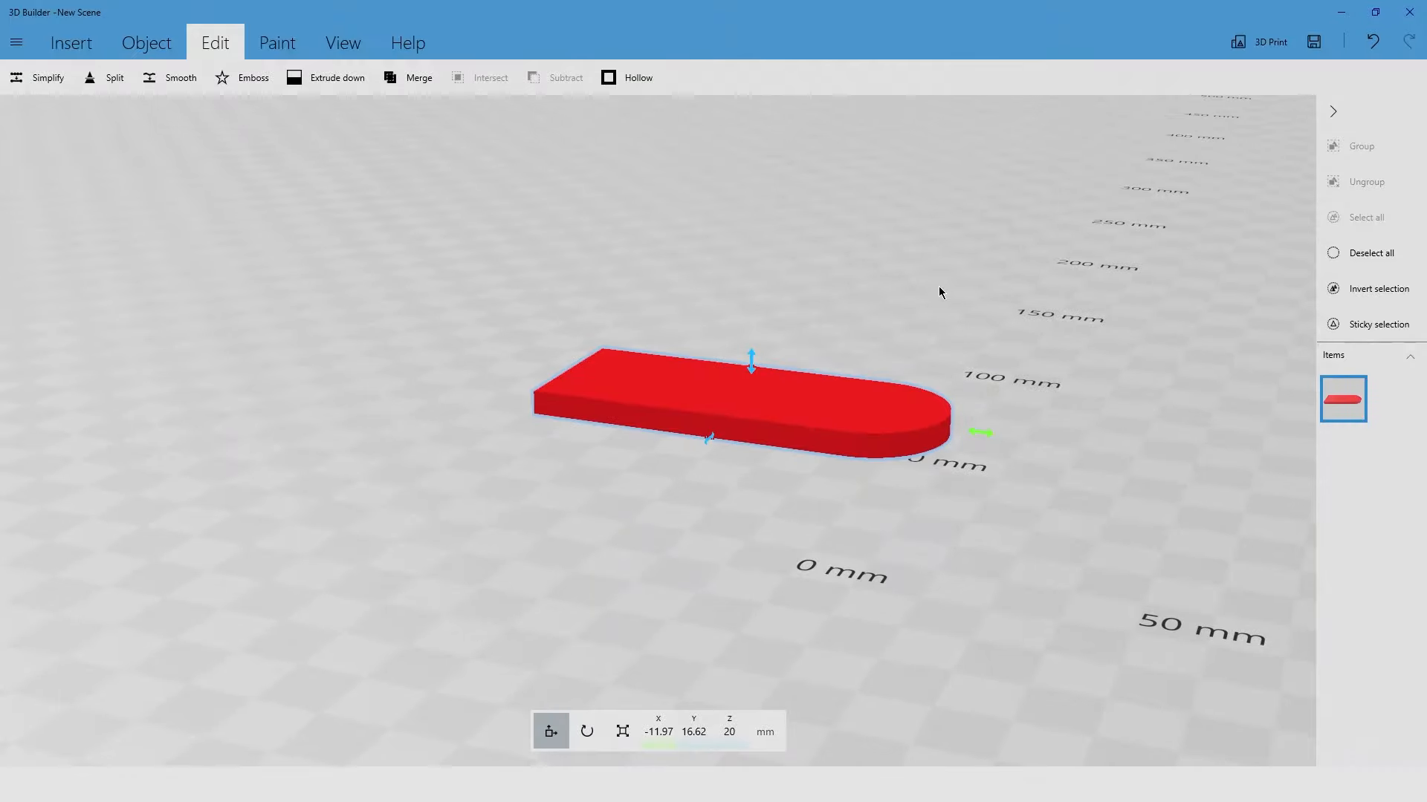
drag(751, 361, 757, 474)
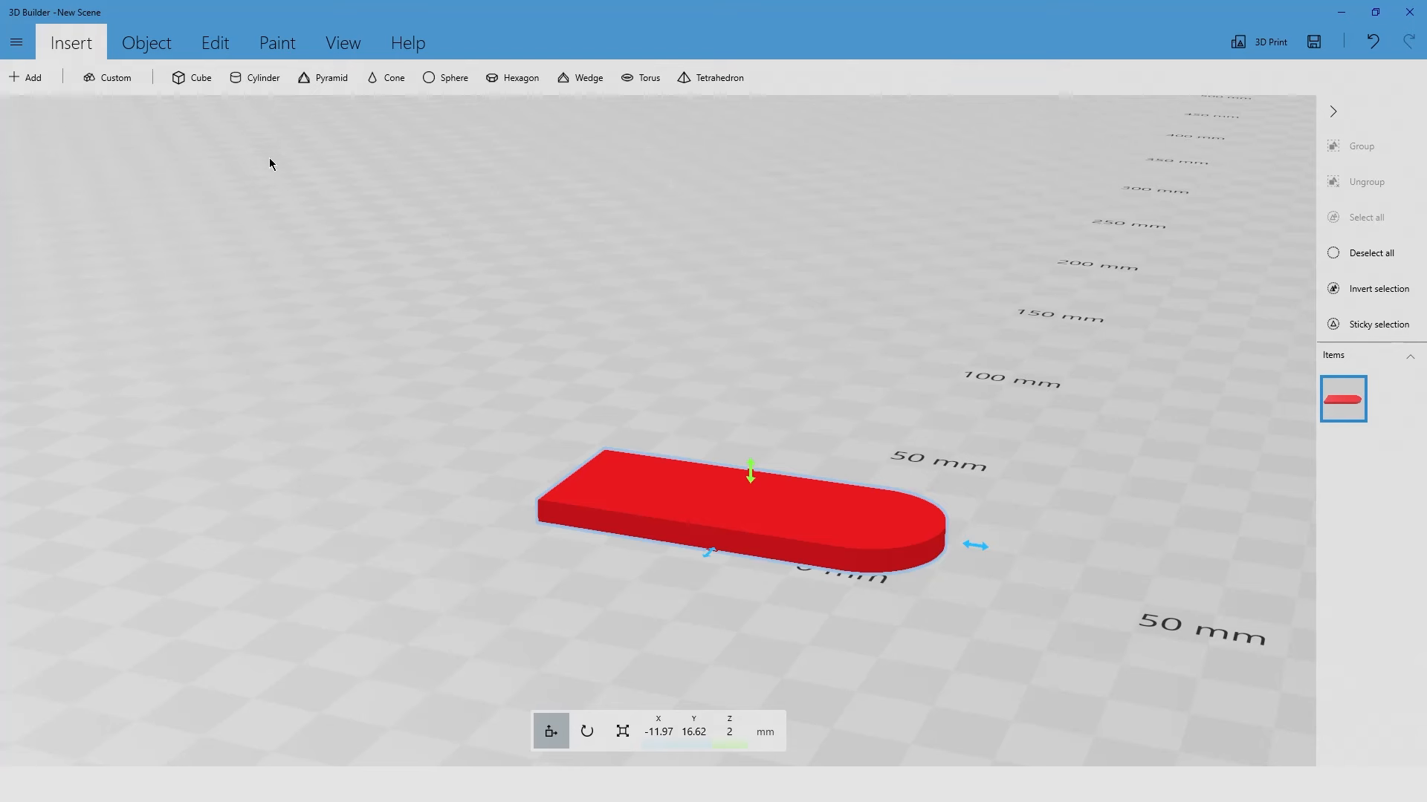
Step: Insert another cylinder and scale it with locked proportions to 5 mm in all directions
drag(263, 82, 871, 512)
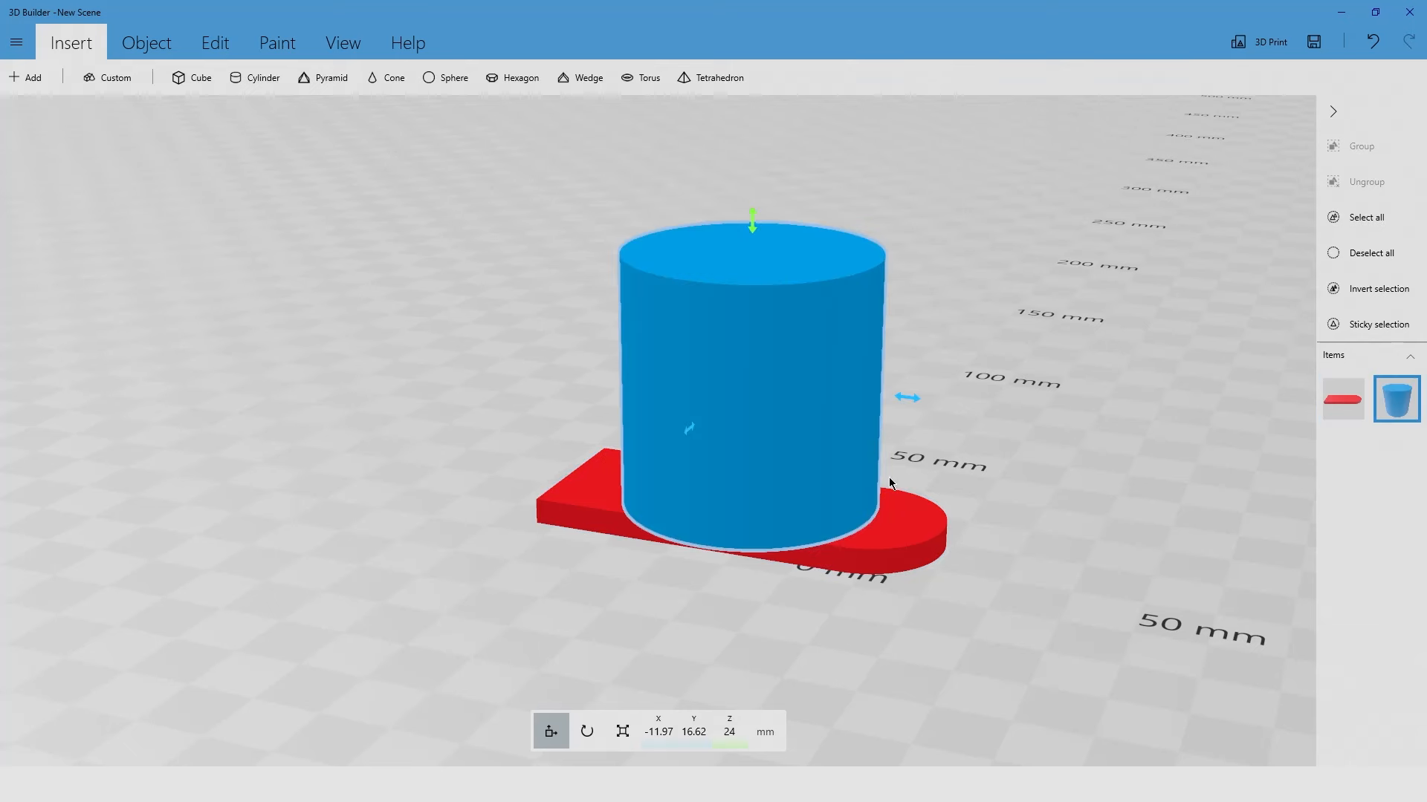
click(621, 730)
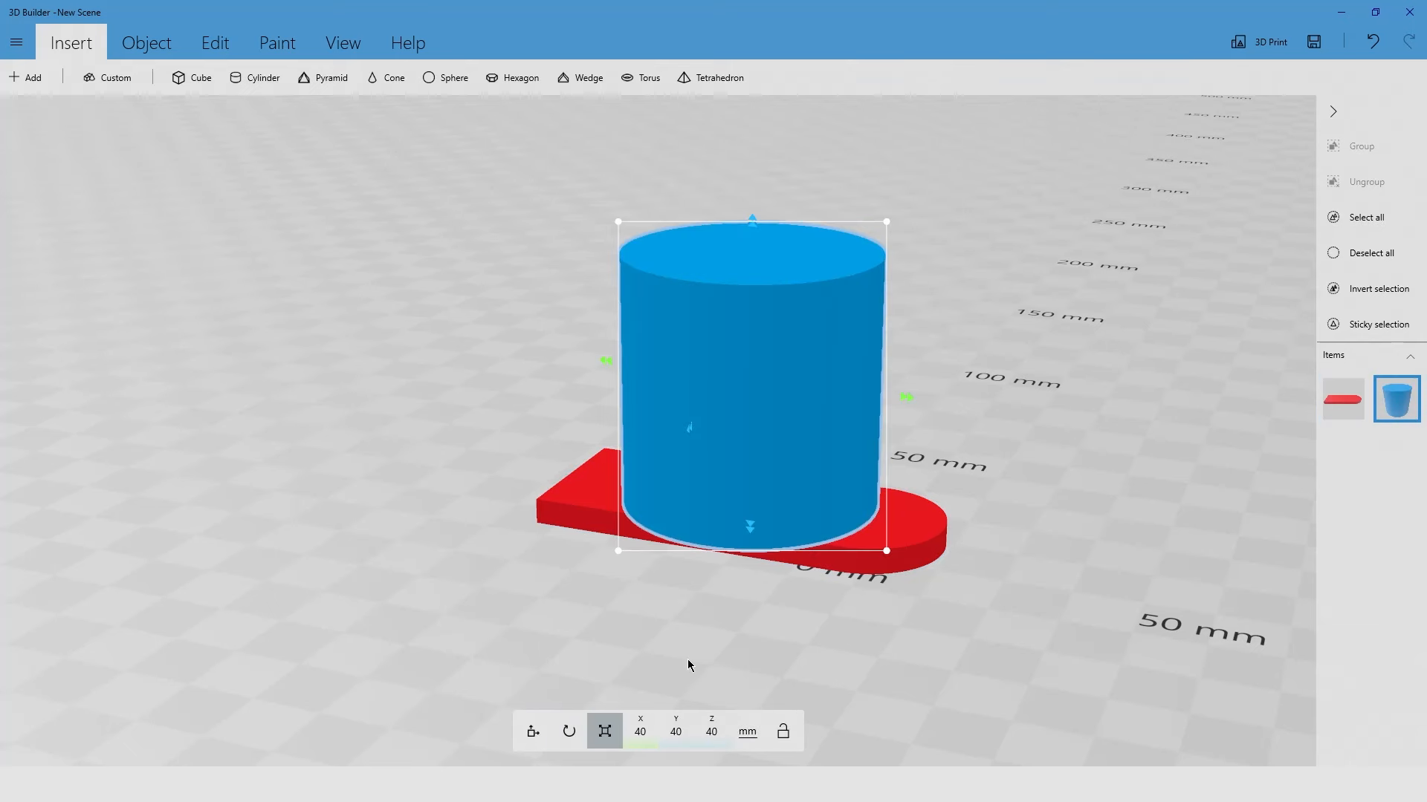
click(783, 733)
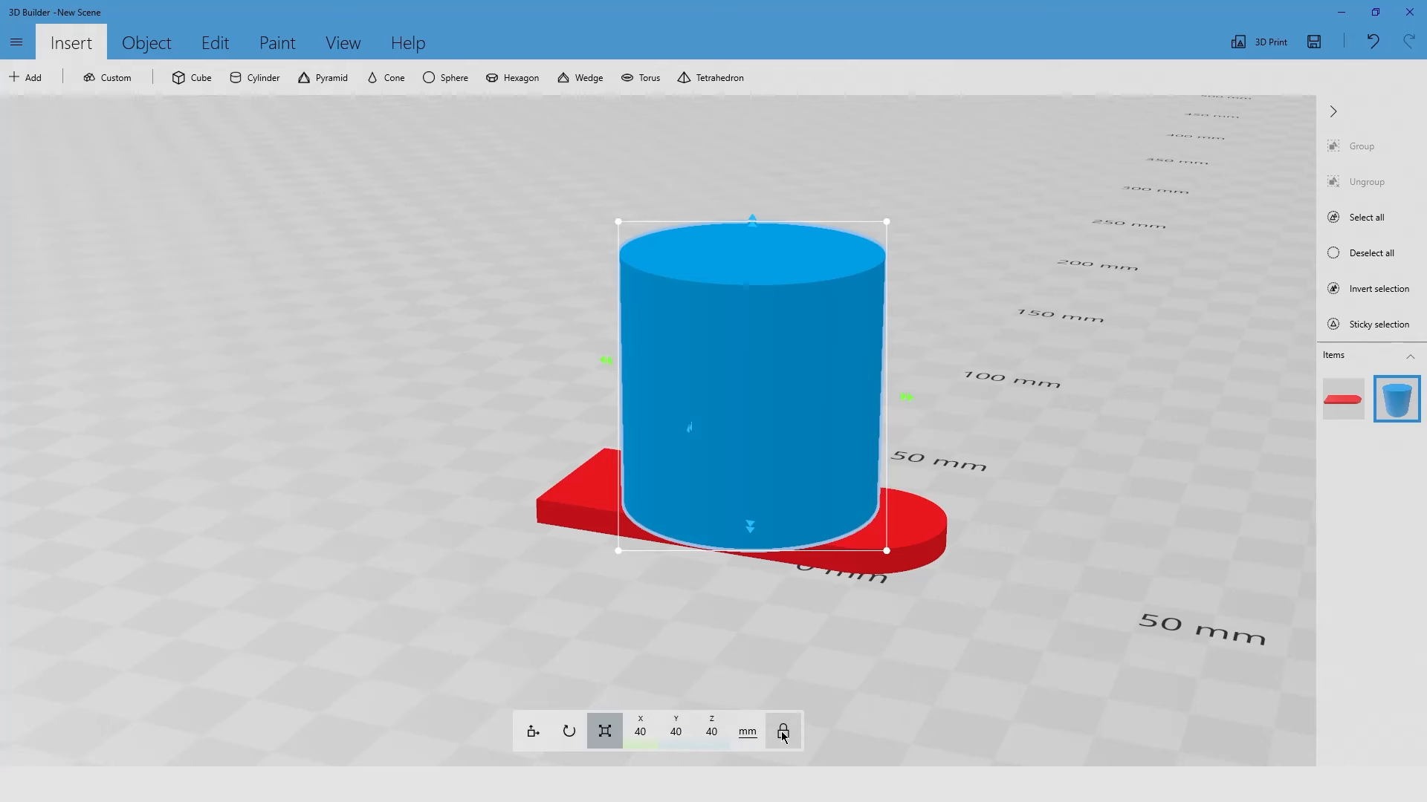
click(640, 732)
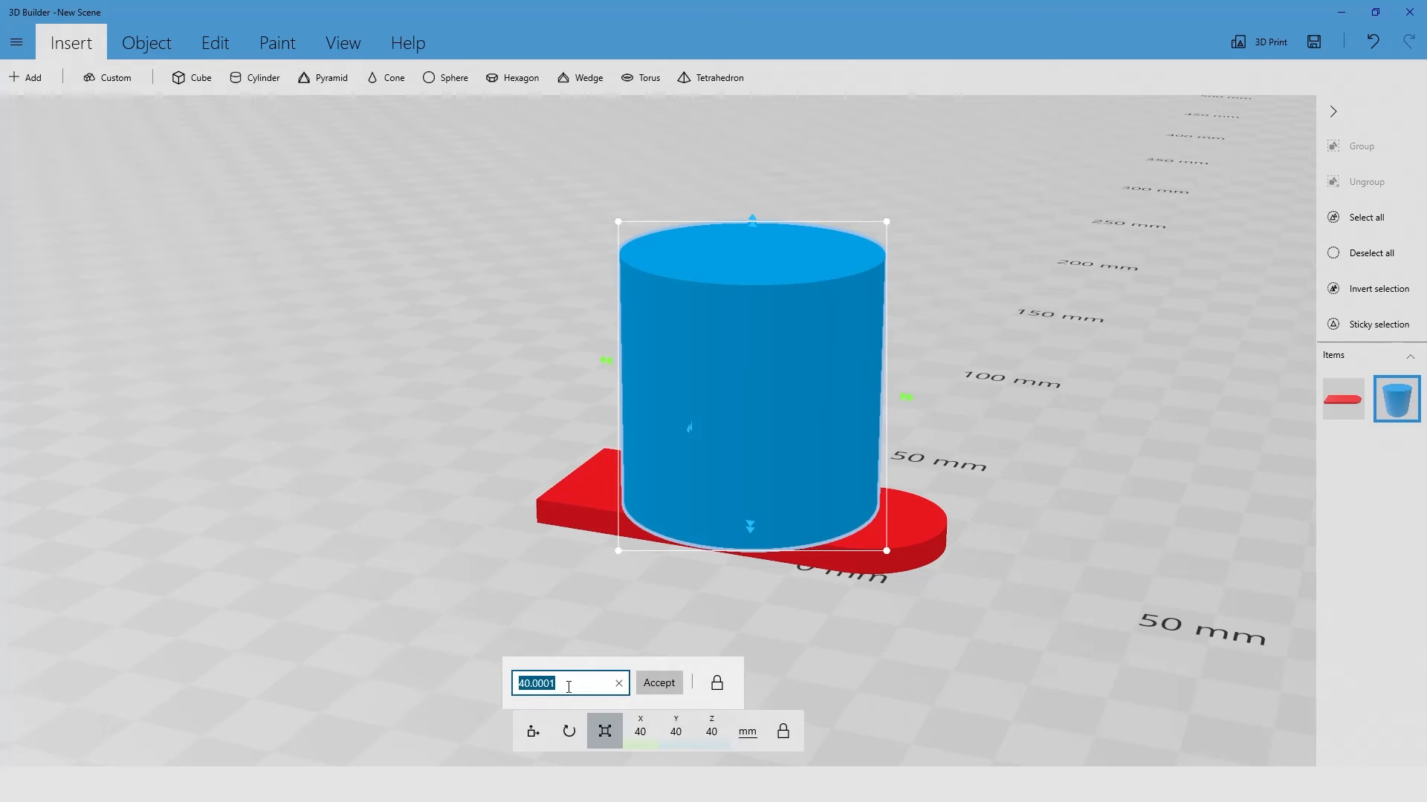
text(5)
key(Return)
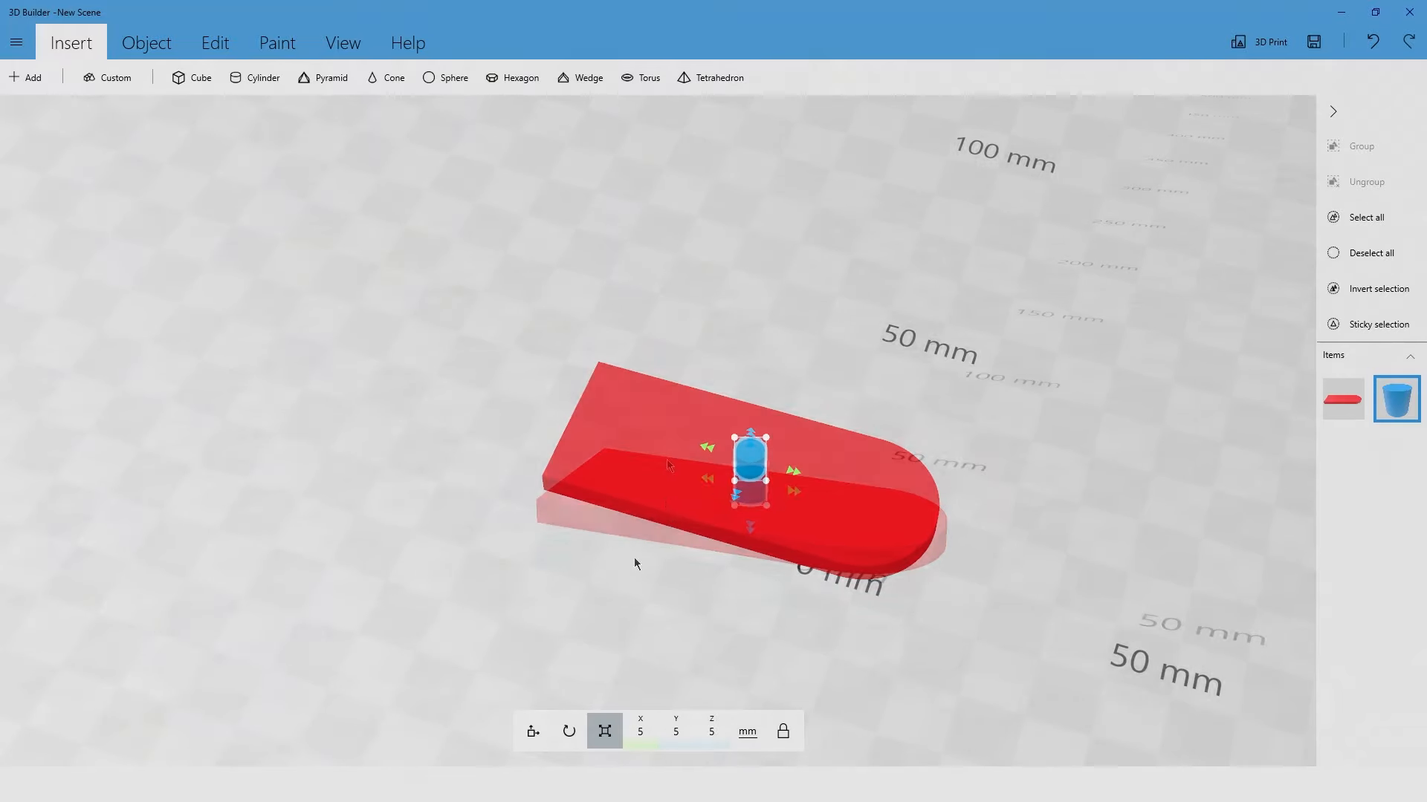
Step: Move the small cylinder through the tag's rounded end, at X about 7.97 mm and Z 2 mm
drag(795, 473, 889, 496)
drag(1022, 526, 921, 671)
drag(847, 536, 862, 560)
drag(952, 664, 1089, 484)
drag(871, 470, 871, 500)
Step: Subtract the small cylinder from the tag to cut a through hole in its rounded end
drag(959, 616, 1037, 498)
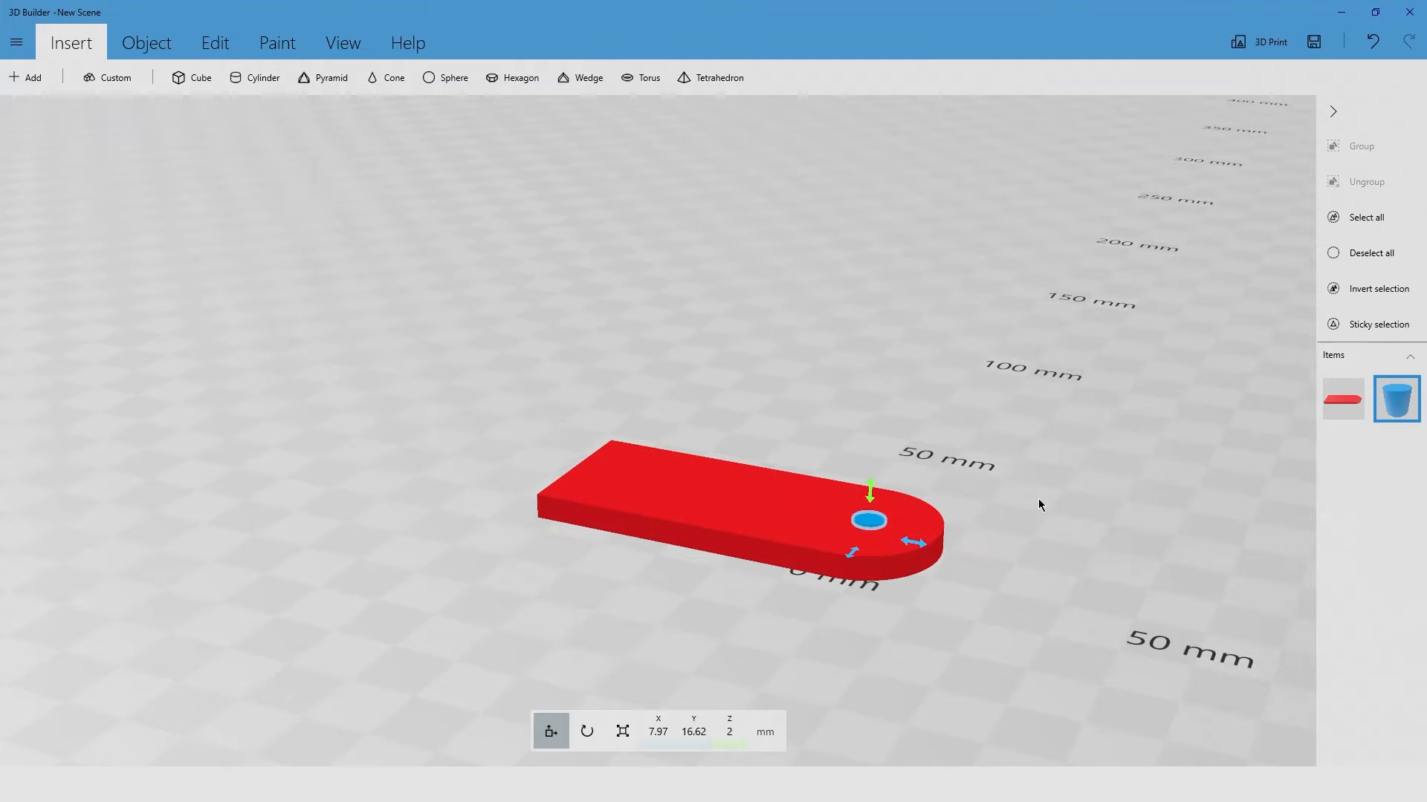
click(215, 44)
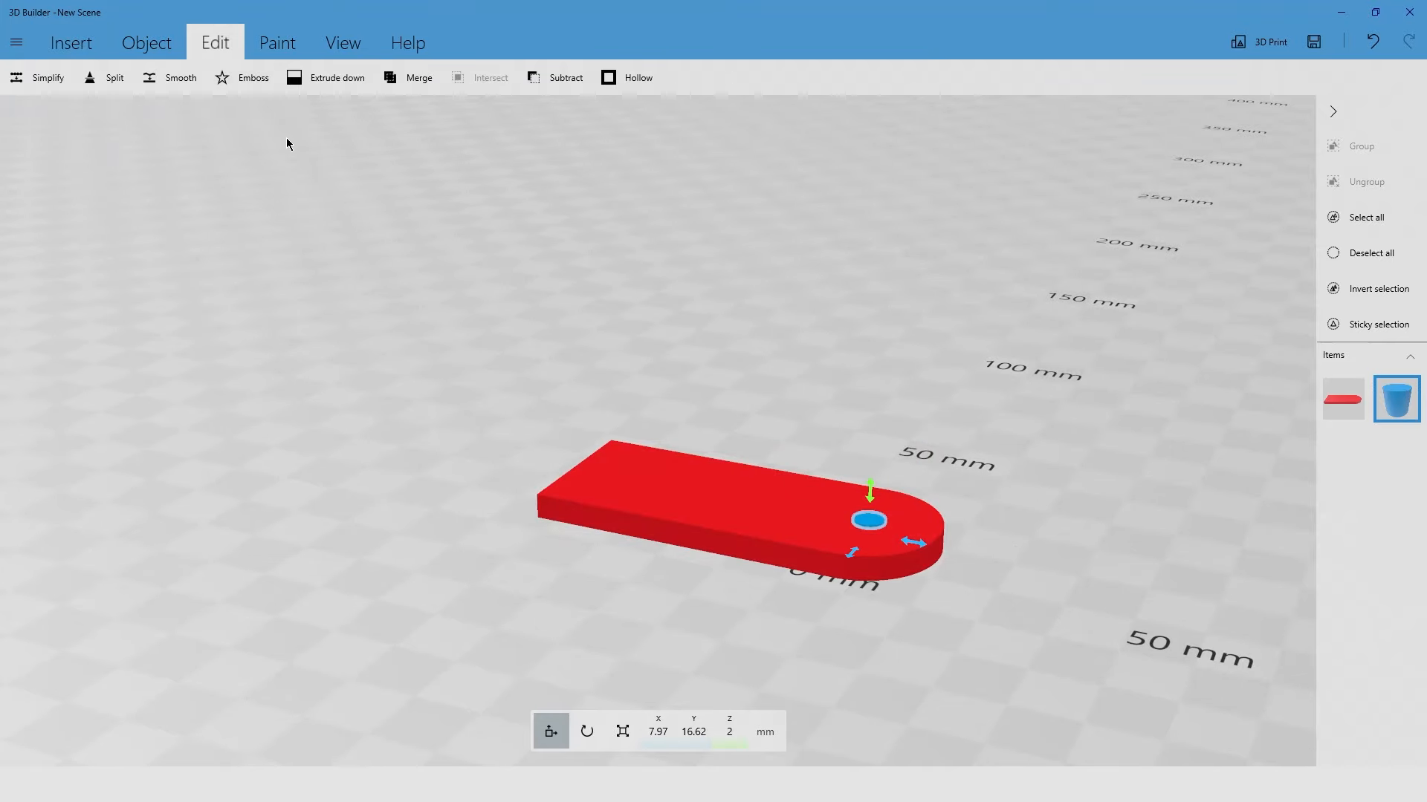
click(553, 75)
drag(917, 599, 912, 688)
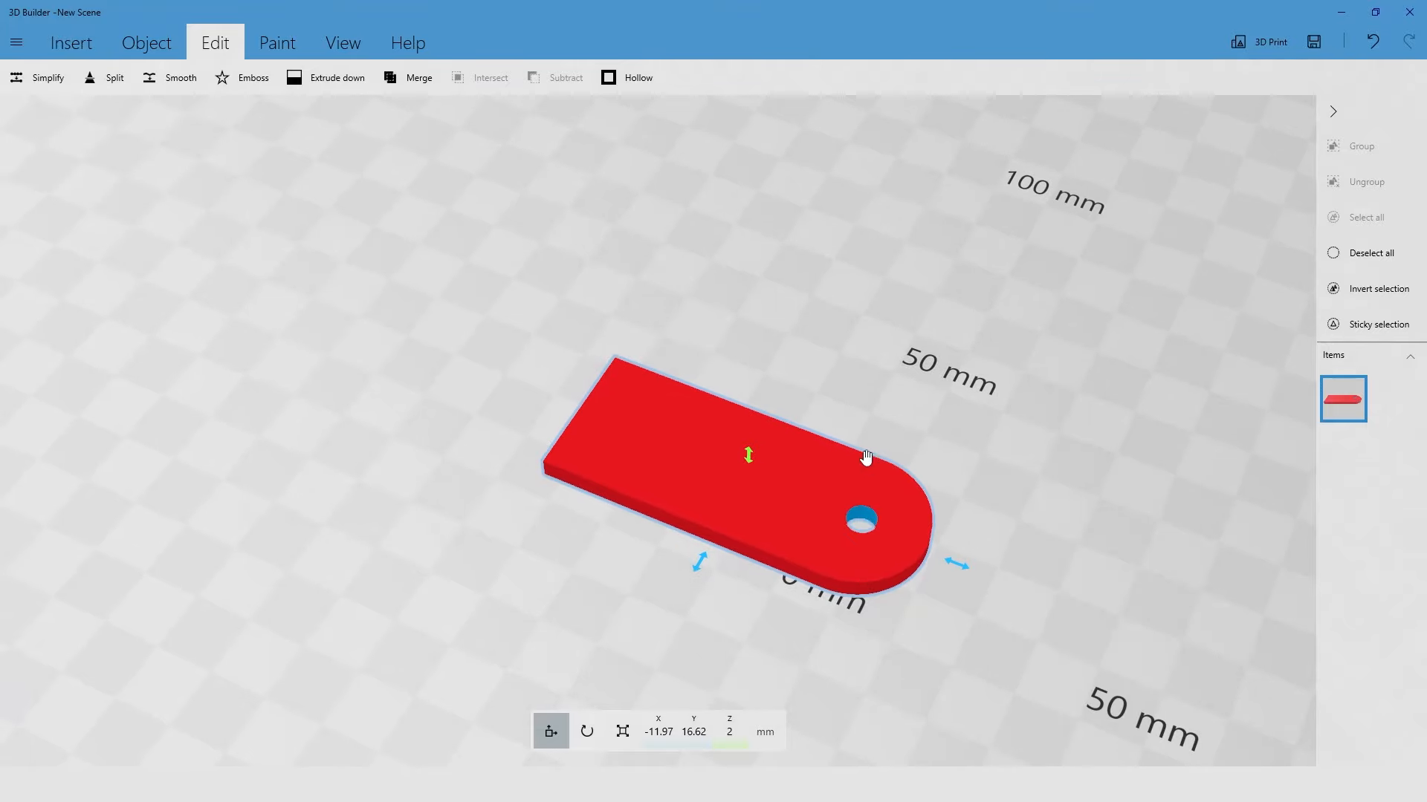
mouse_move(926, 624)
mouse_down()
mouse_move(899, 700)
mouse_move(904, 612)
mouse_up()
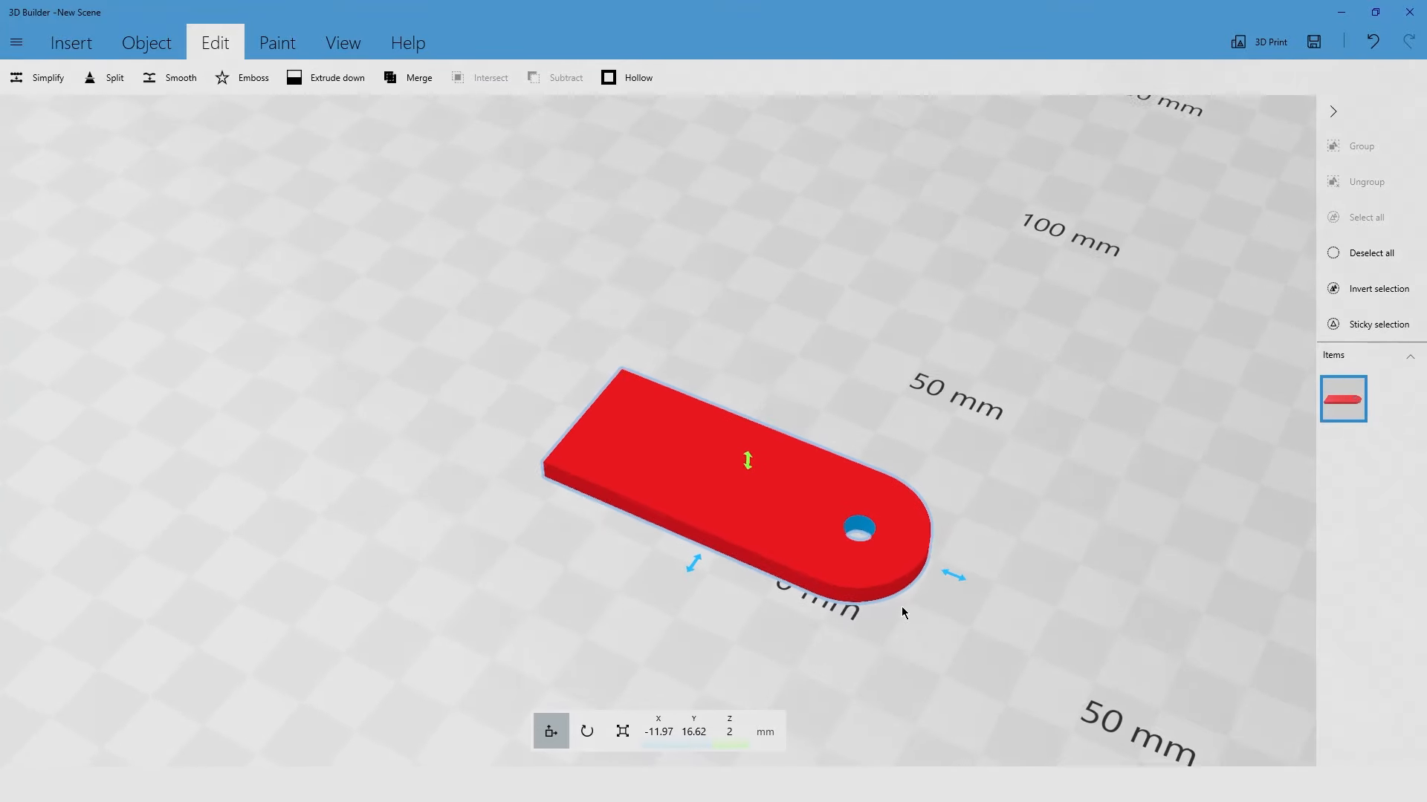
drag(909, 663, 866, 639)
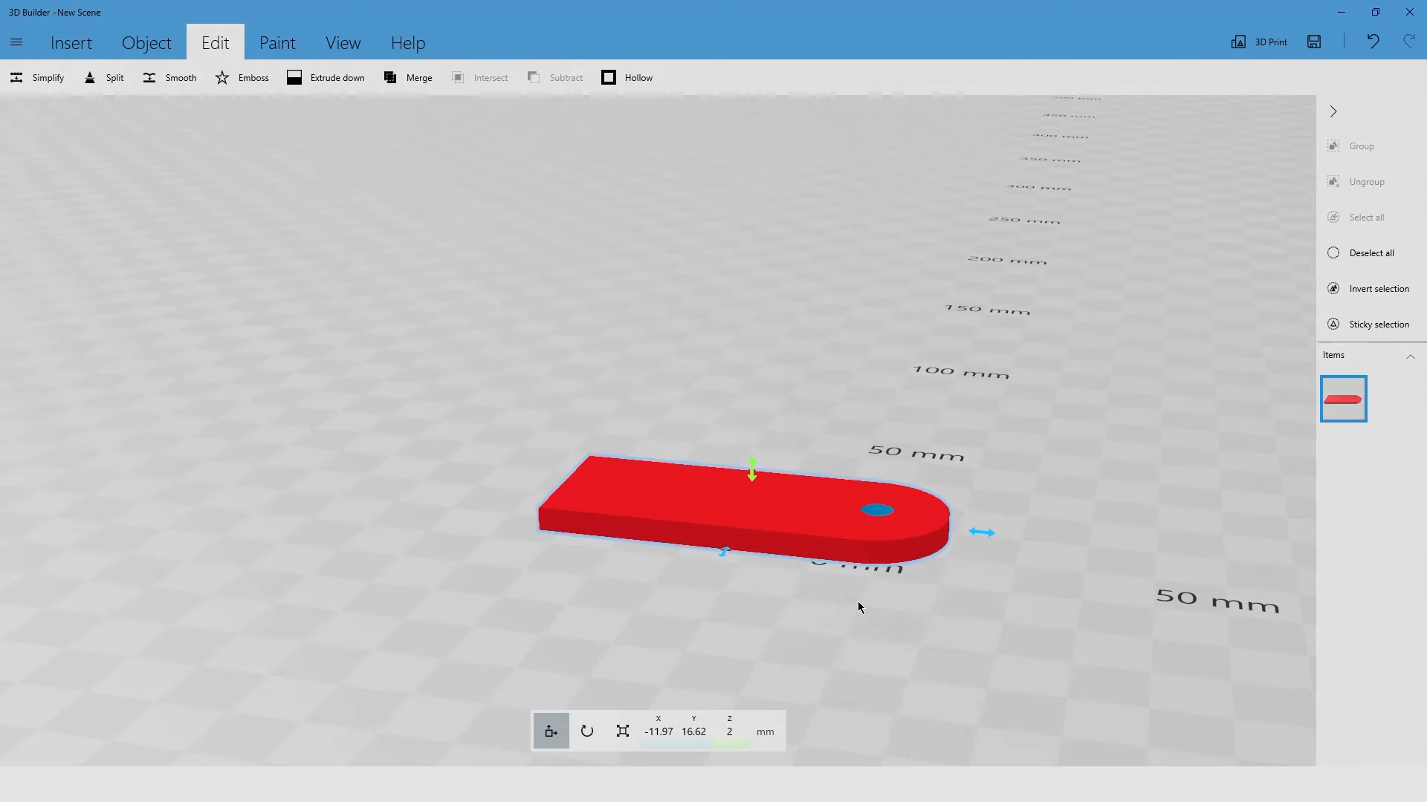
Step: Start an Emboss on the red tag using a text pattern and set its text to "text"
drag(855, 603, 847, 594)
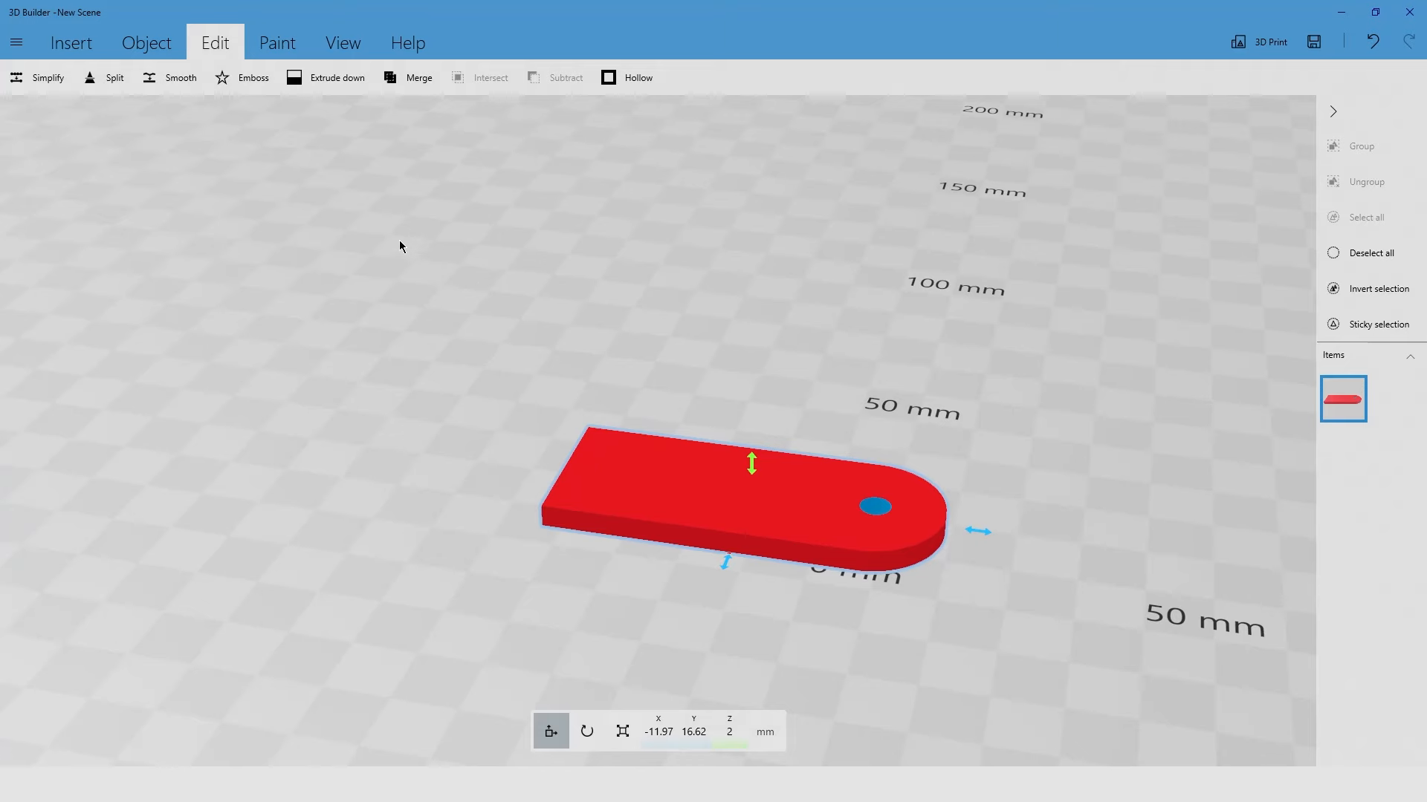
click(246, 81)
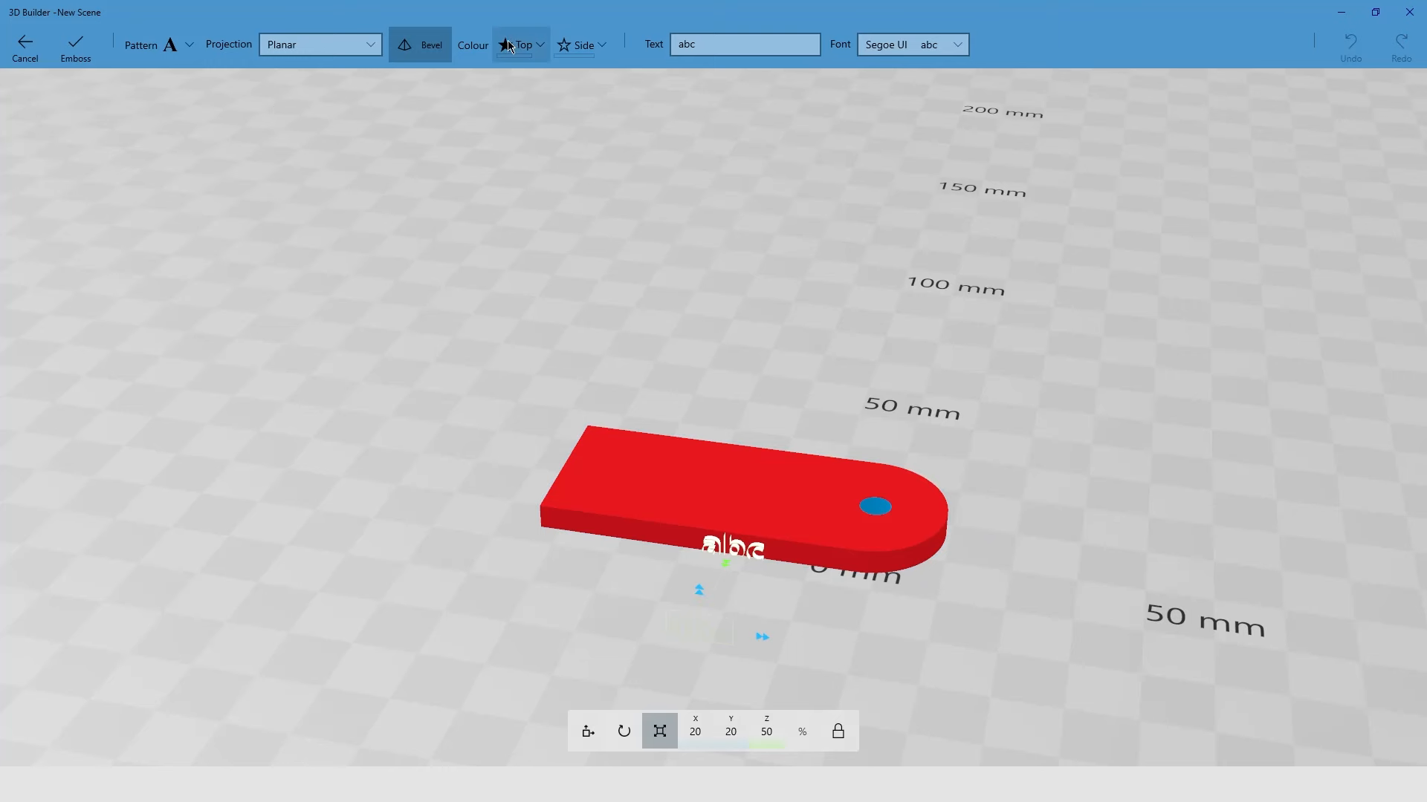
click(189, 45)
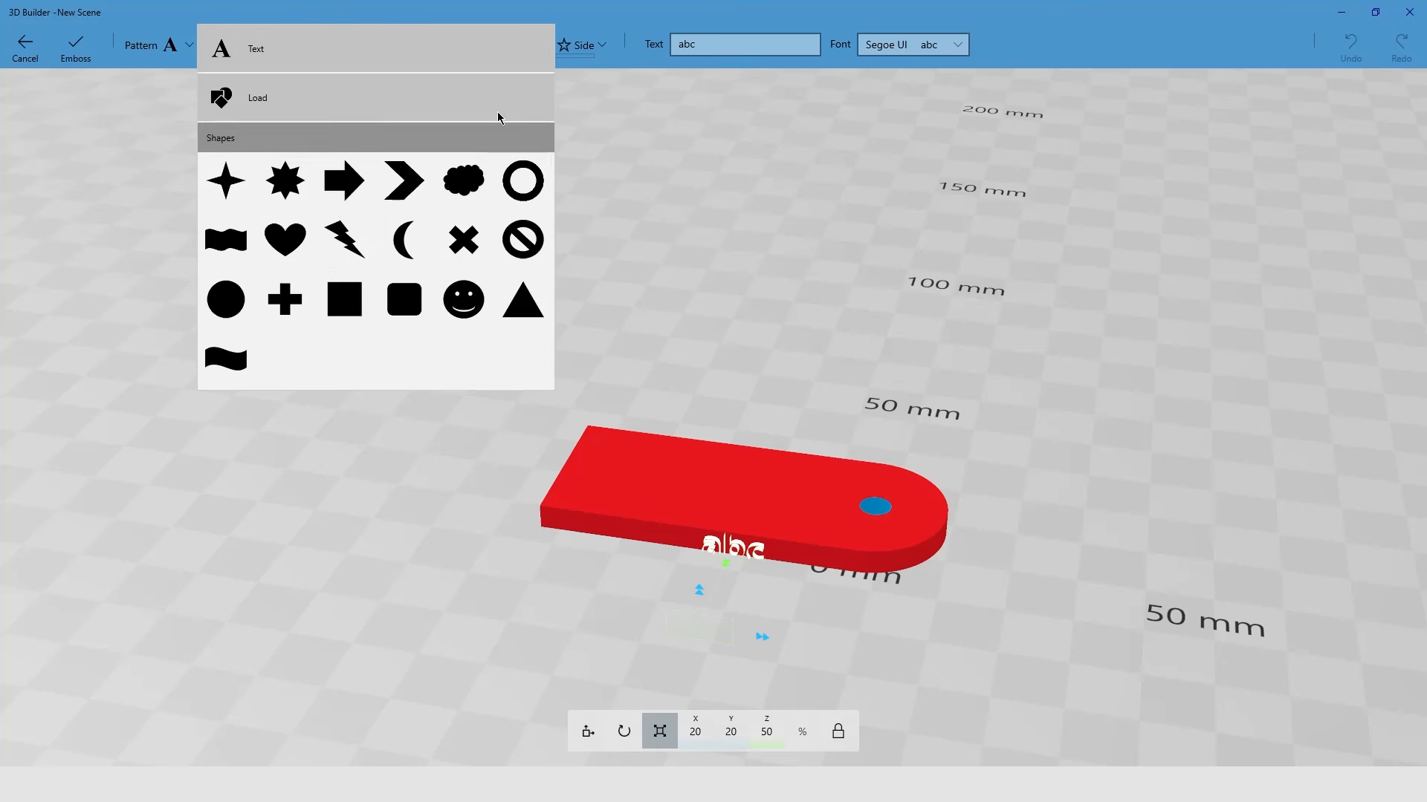
click(640, 130)
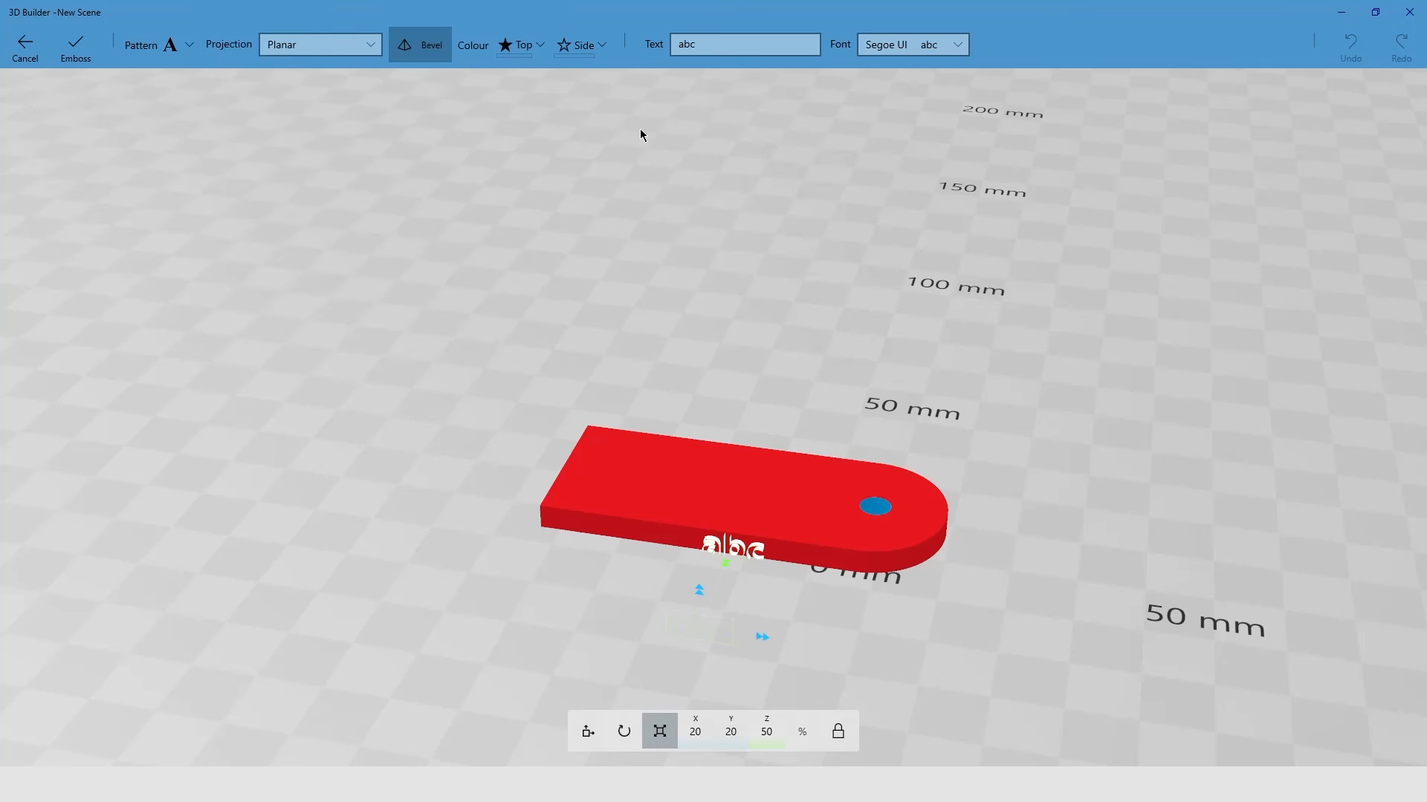
click(718, 44)
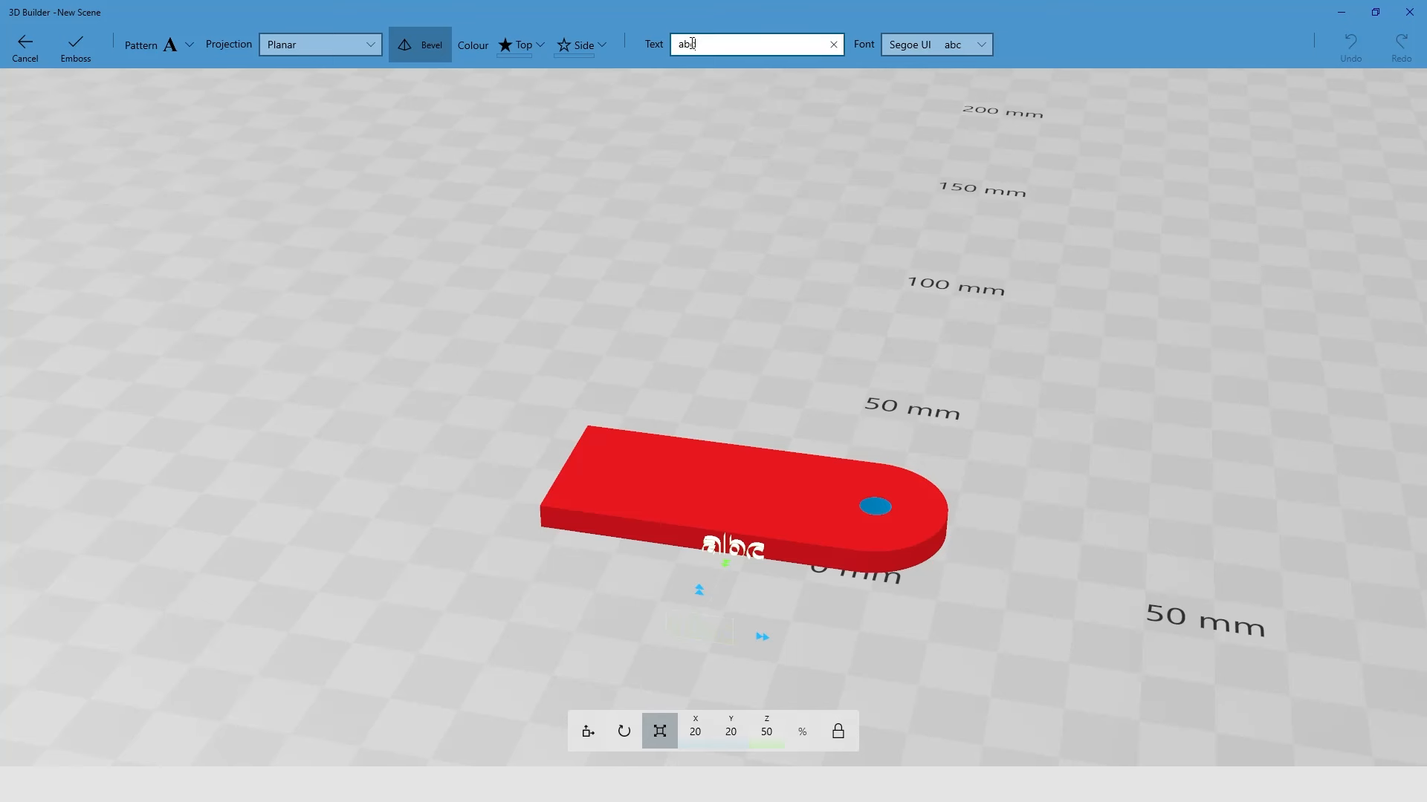
double_click(693, 43)
text(text)
key(Tab)
Step: Set the emboss text's font to Star Jedi Hollow
click(924, 48)
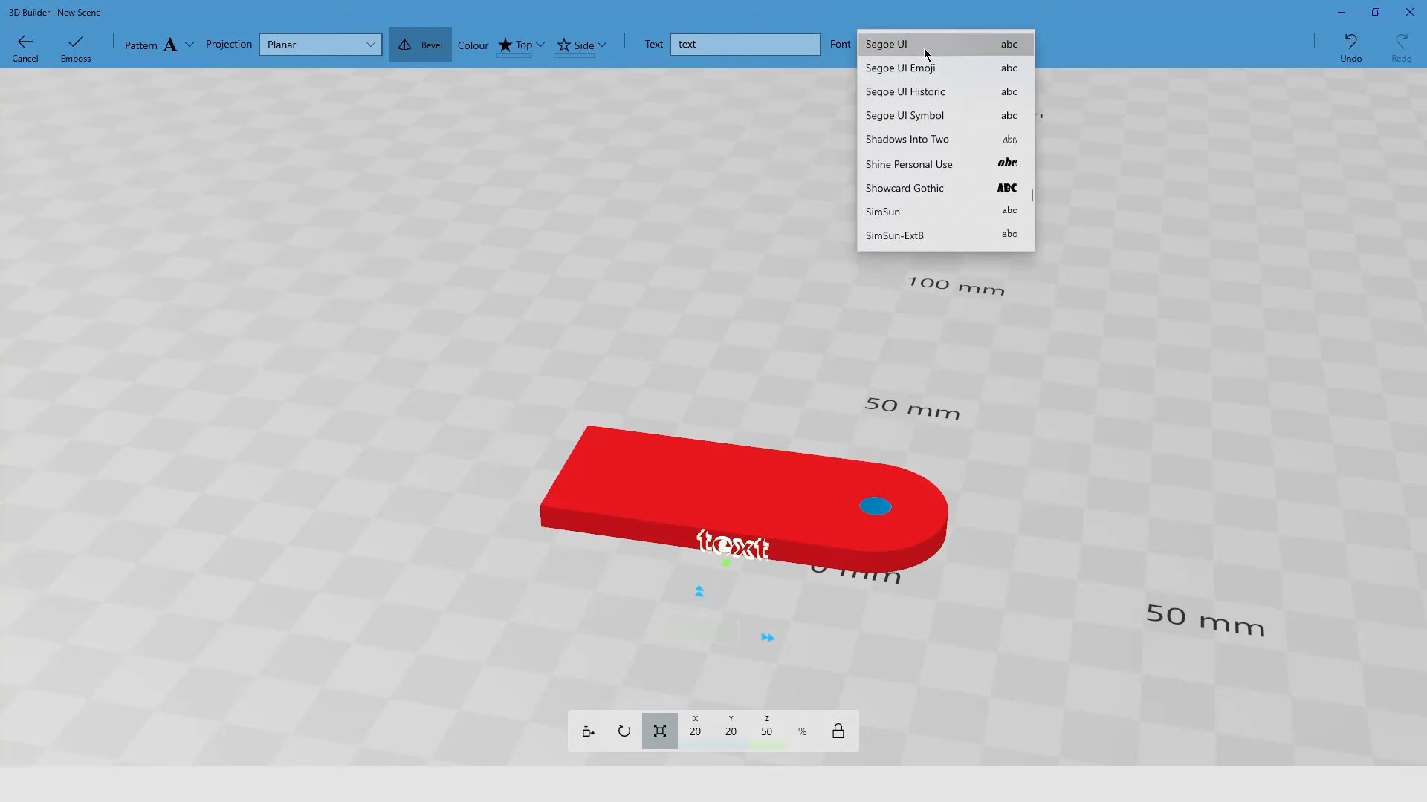
scroll(952, 106, down, 3)
click(953, 104)
click(958, 46)
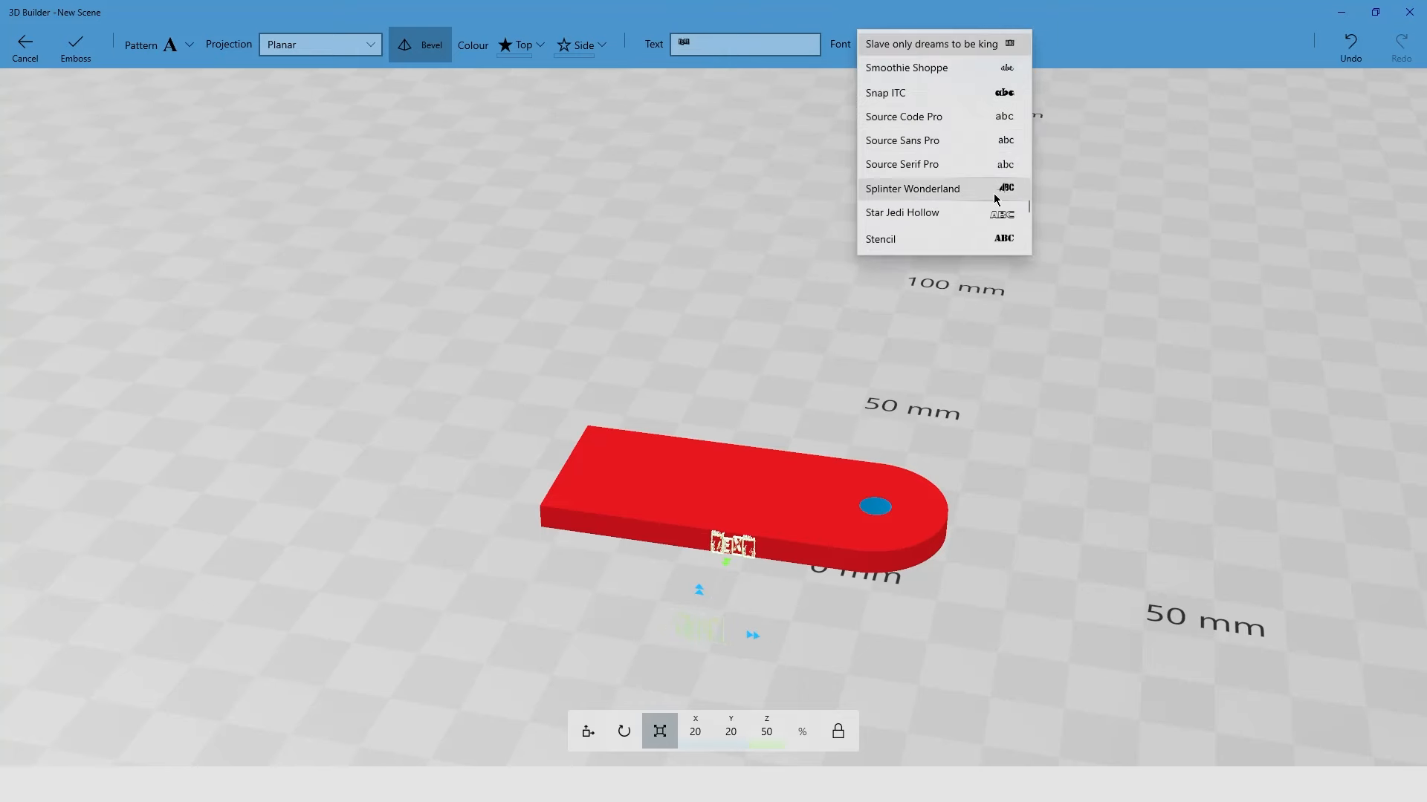
scroll(977, 157, down, 1)
scroll(976, 156, up, 1)
click(977, 144)
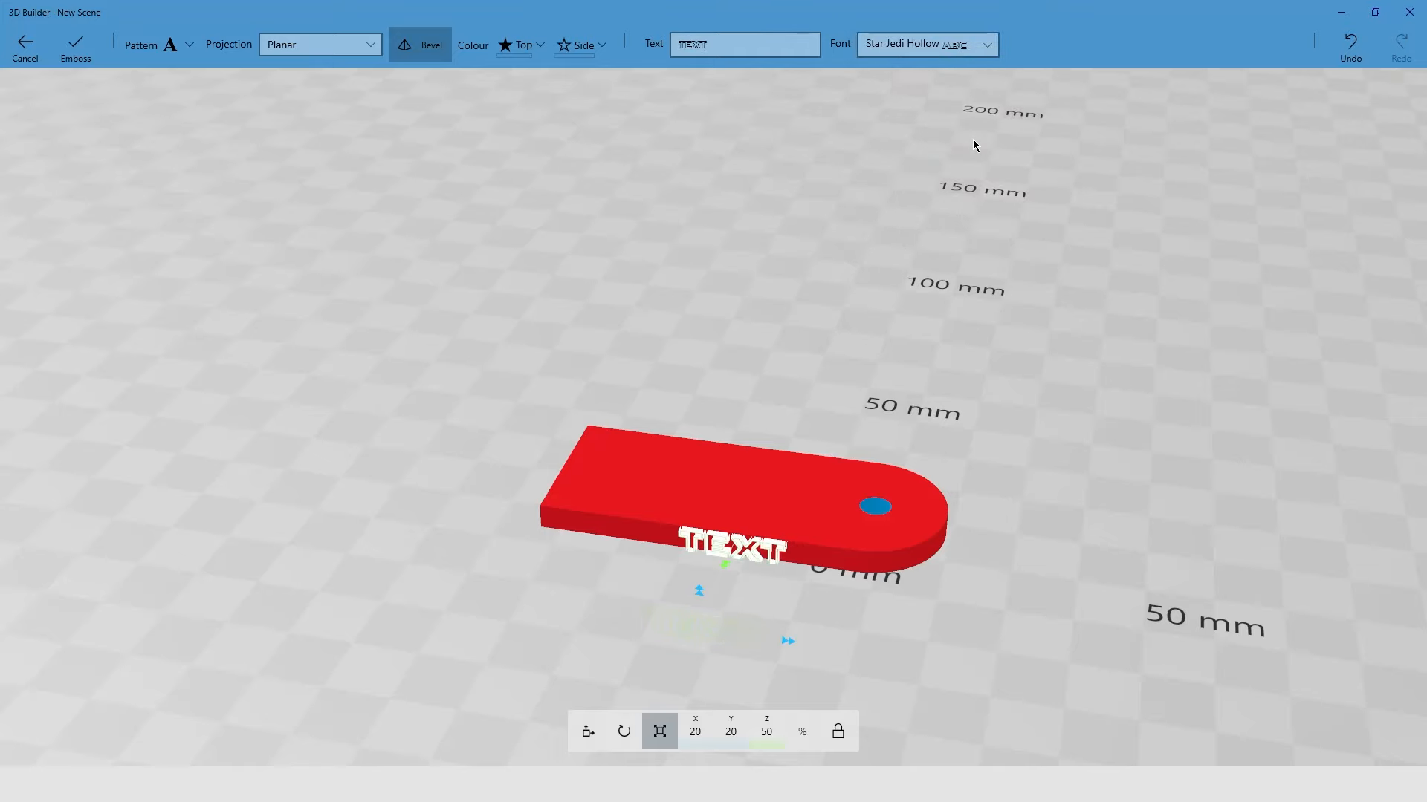
Step: Move the emboss text onto the tag's top face and scale it to about 50.42 % in X and Y
drag(698, 641, 695, 493)
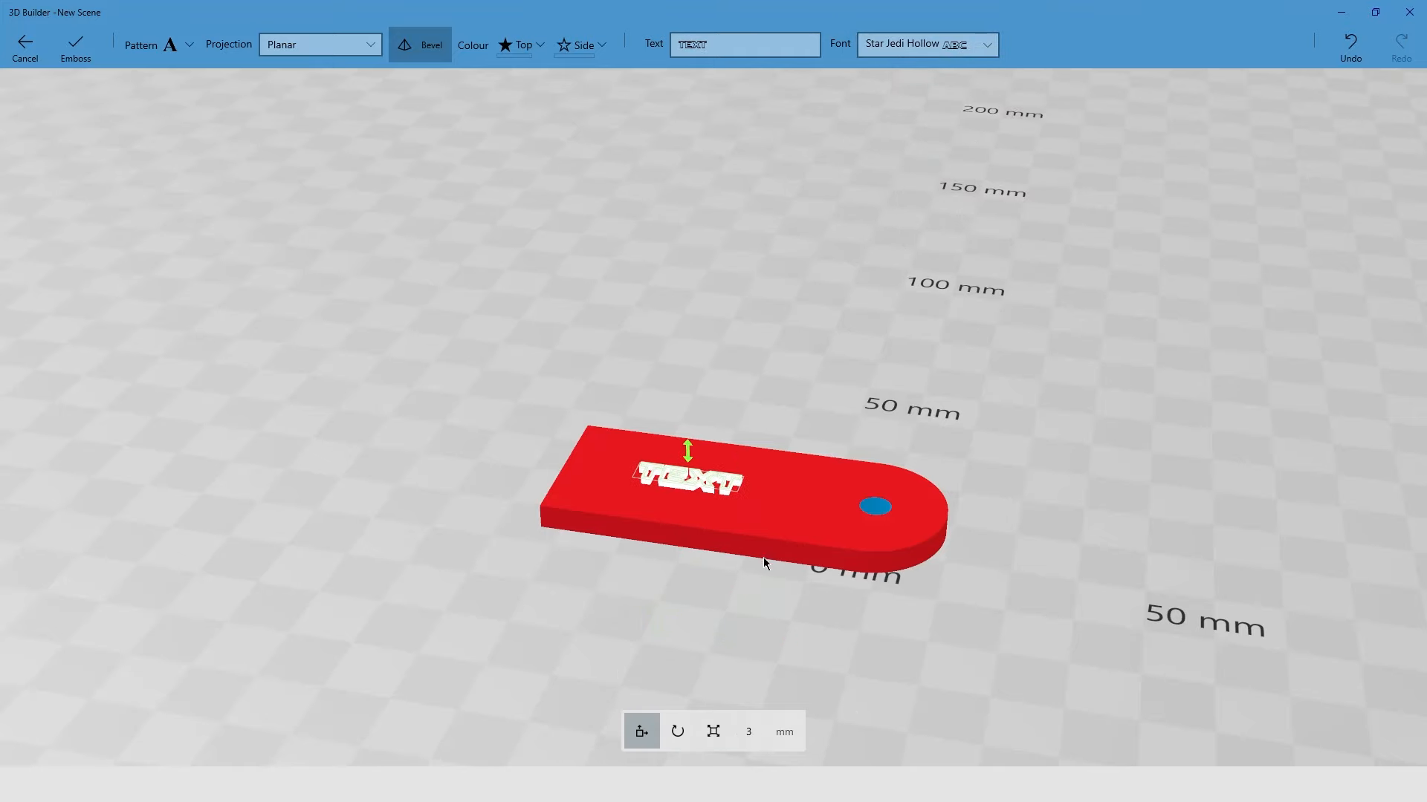
drag(764, 559, 873, 697)
scroll(706, 512, up, 3)
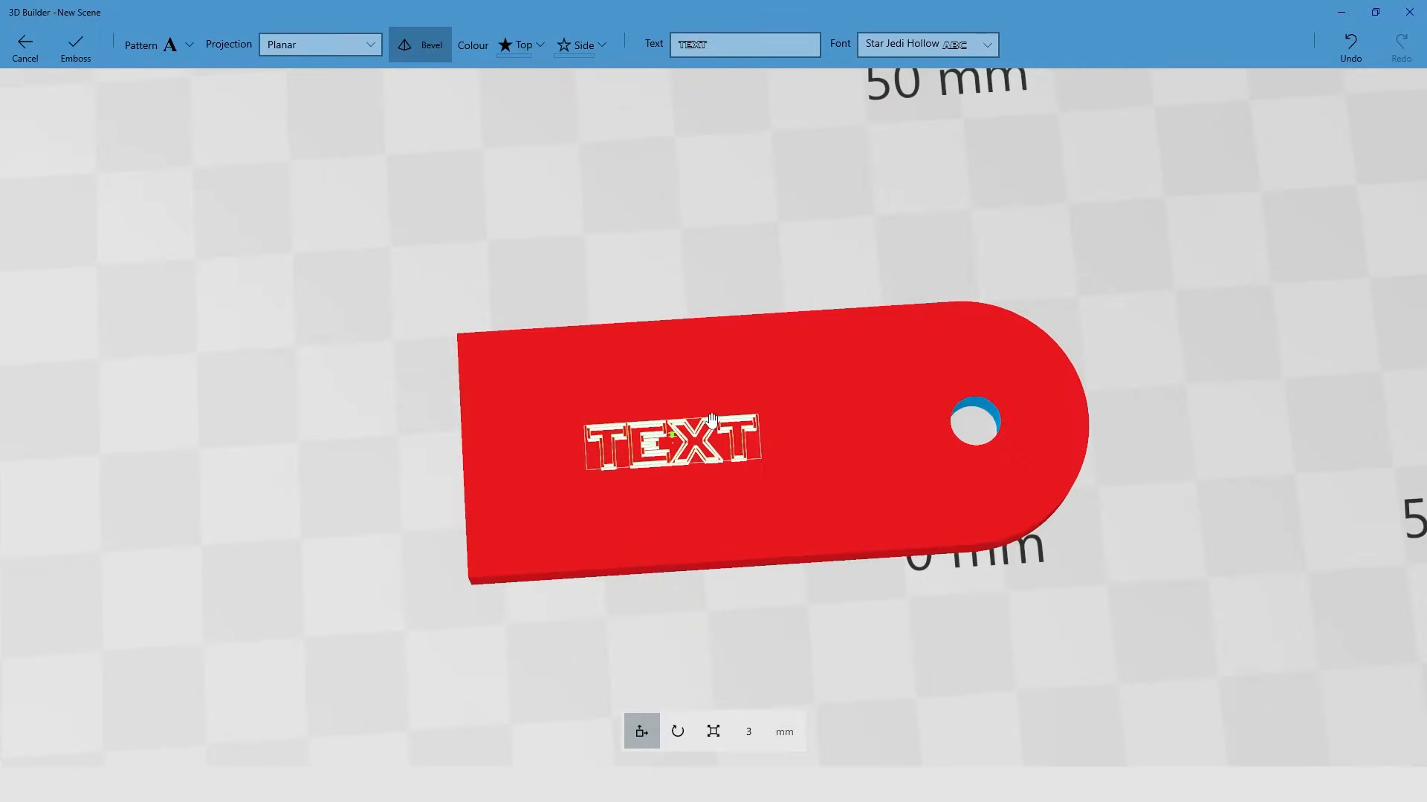
click(712, 729)
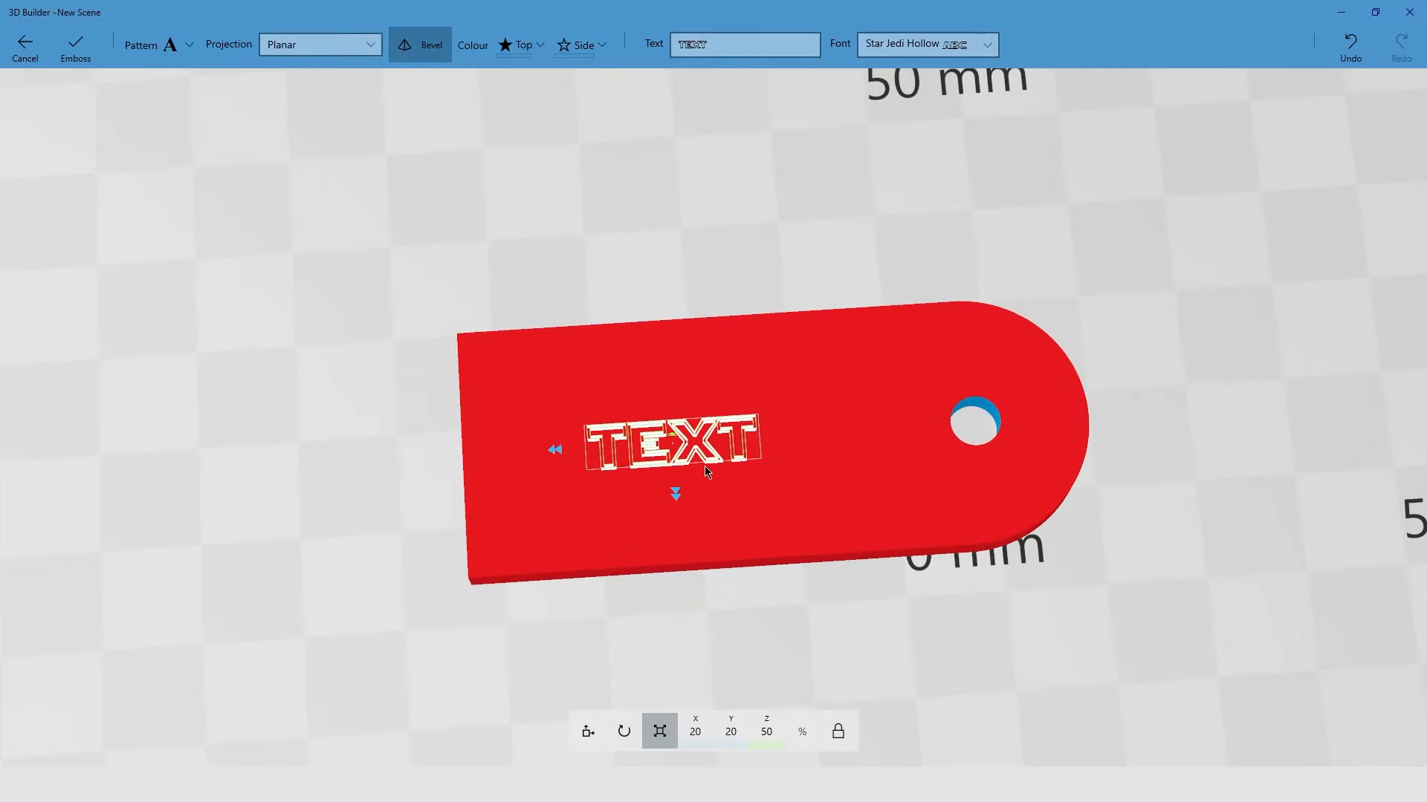
drag(671, 495, 679, 527)
drag(1120, 529, 996, 435)
Step: Set the emboss text's side and top colours to light blue and apply the emboss to the tag
click(582, 46)
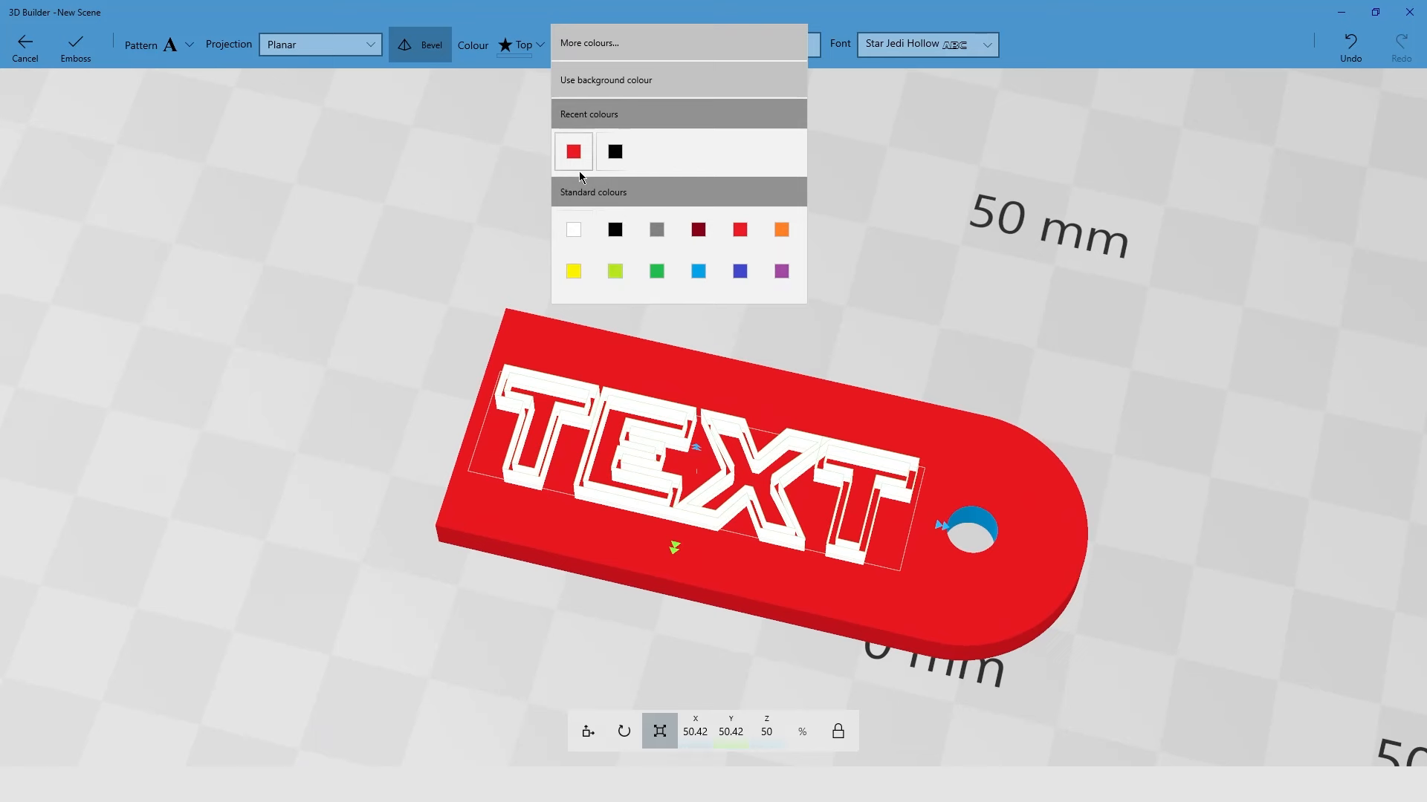
click(699, 271)
click(520, 46)
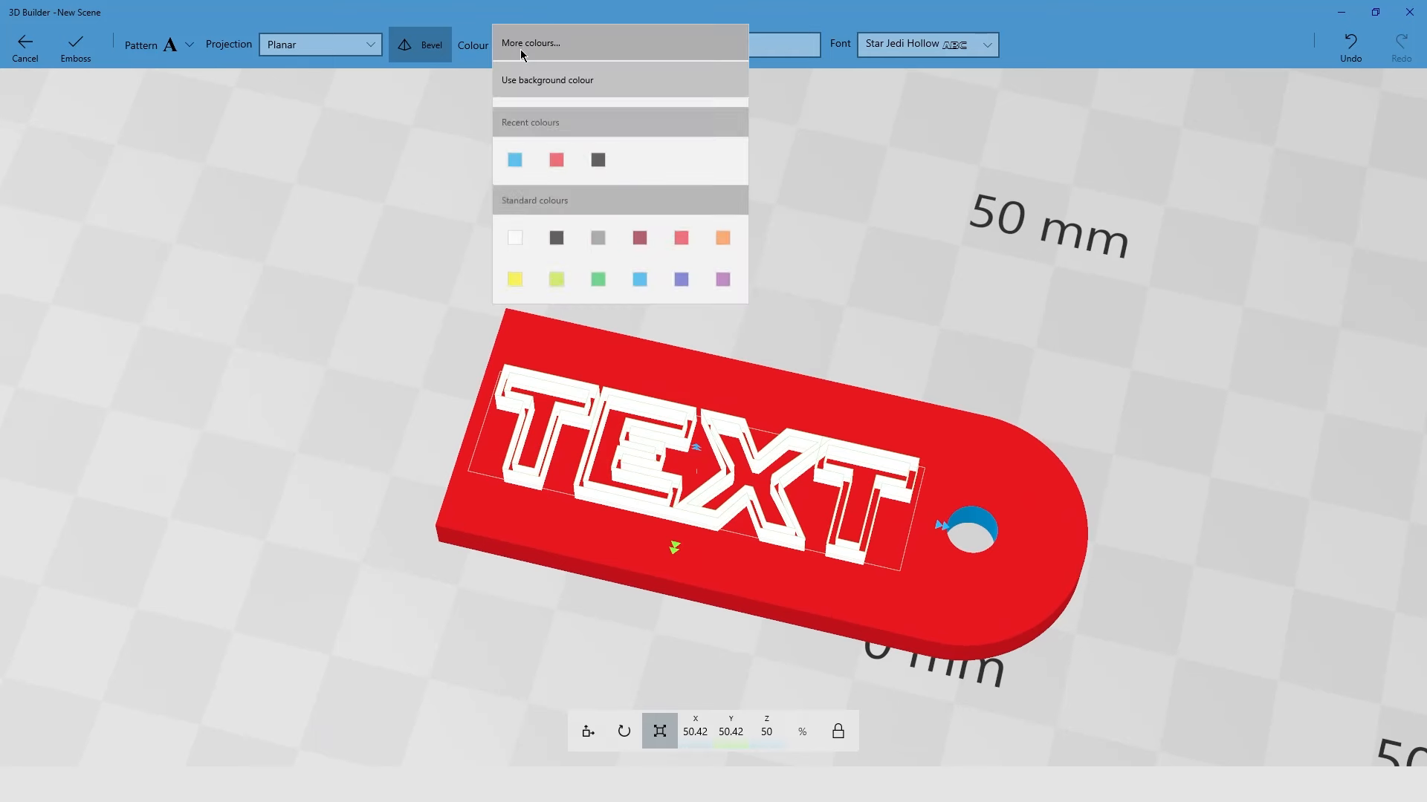
click(510, 149)
mouse_move(899, 359)
mouse_down()
mouse_move(886, 251)
mouse_move(905, 340)
mouse_up()
click(76, 46)
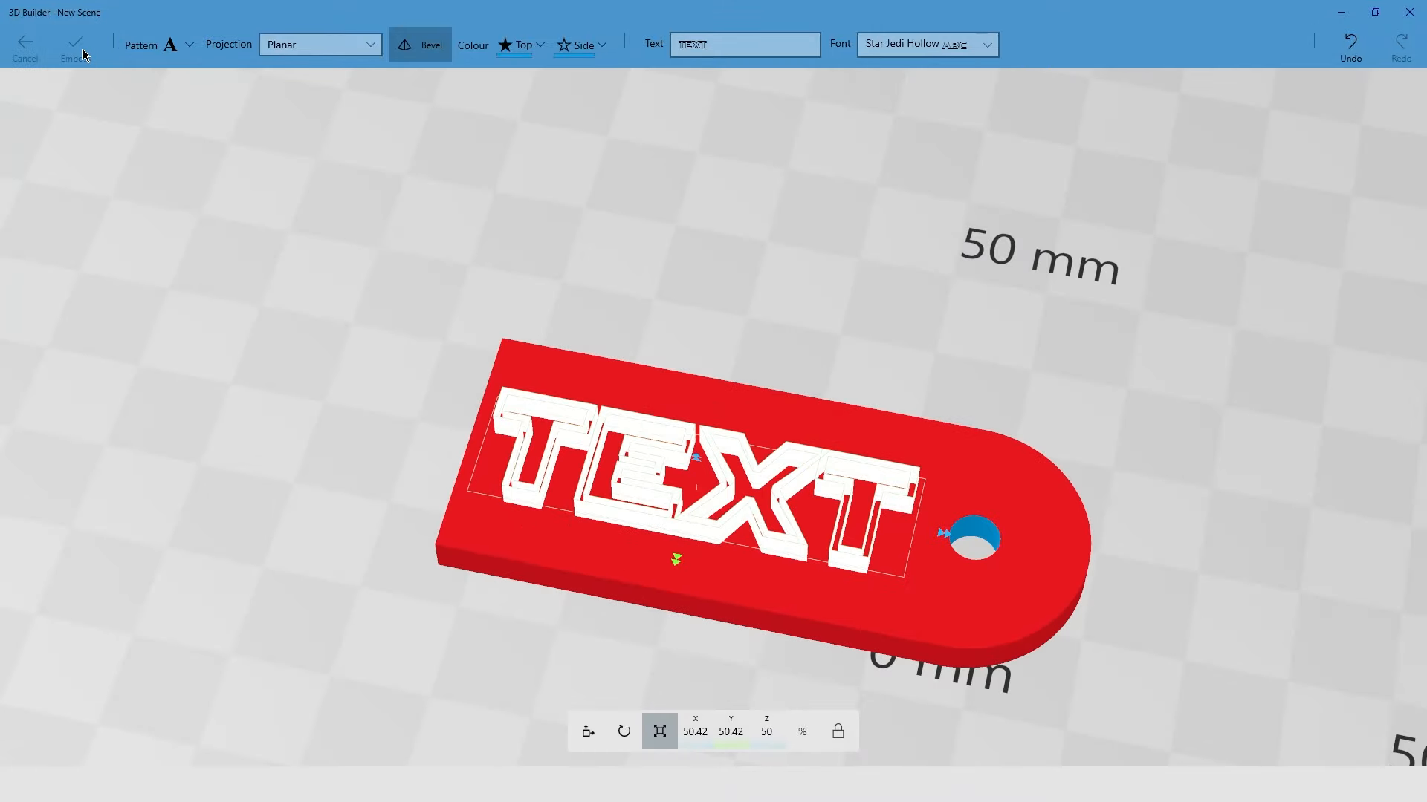
drag(717, 319, 793, 508)
scroll(812, 526, down, 5)
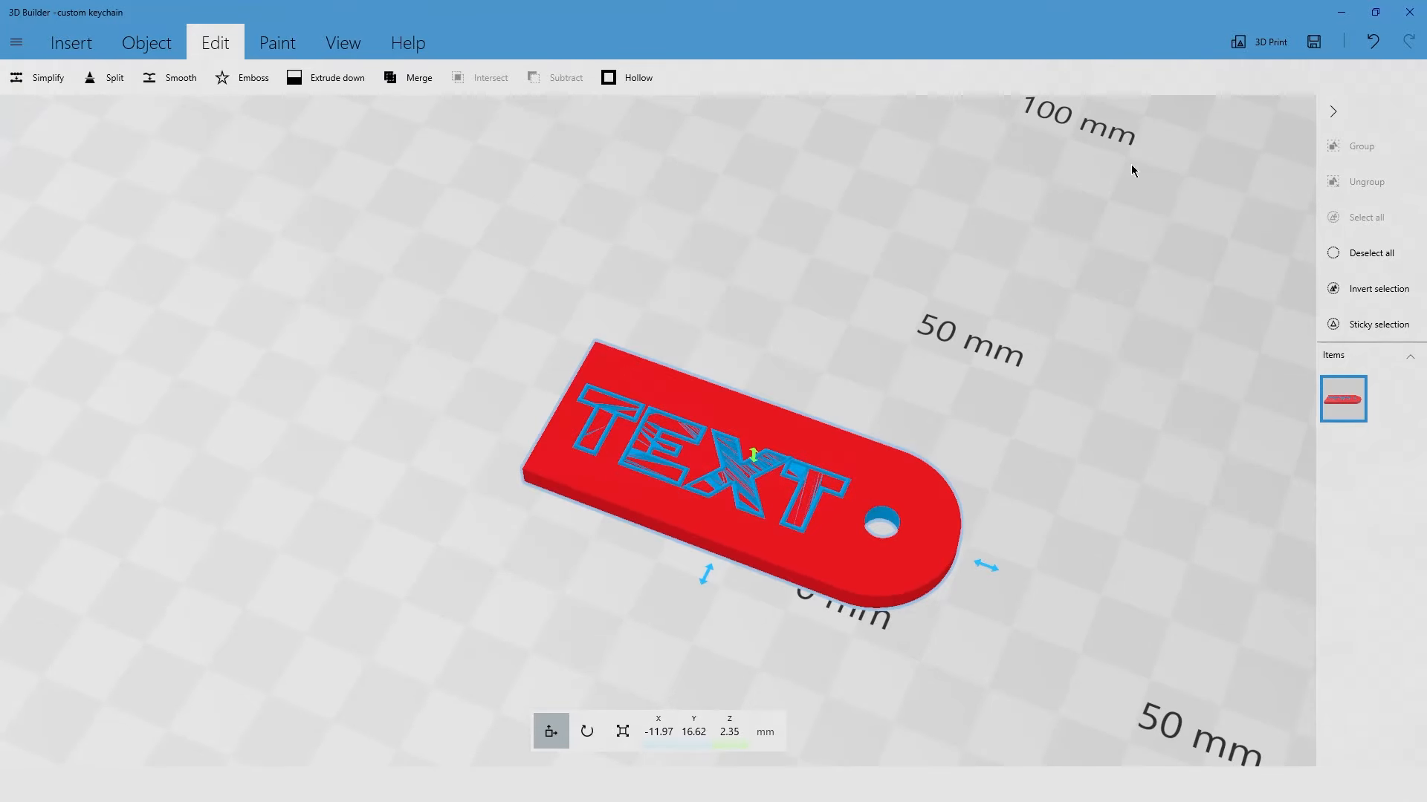
Step: Save the tag model with its .mtl file named custom keychain in the Download folder
click(1313, 43)
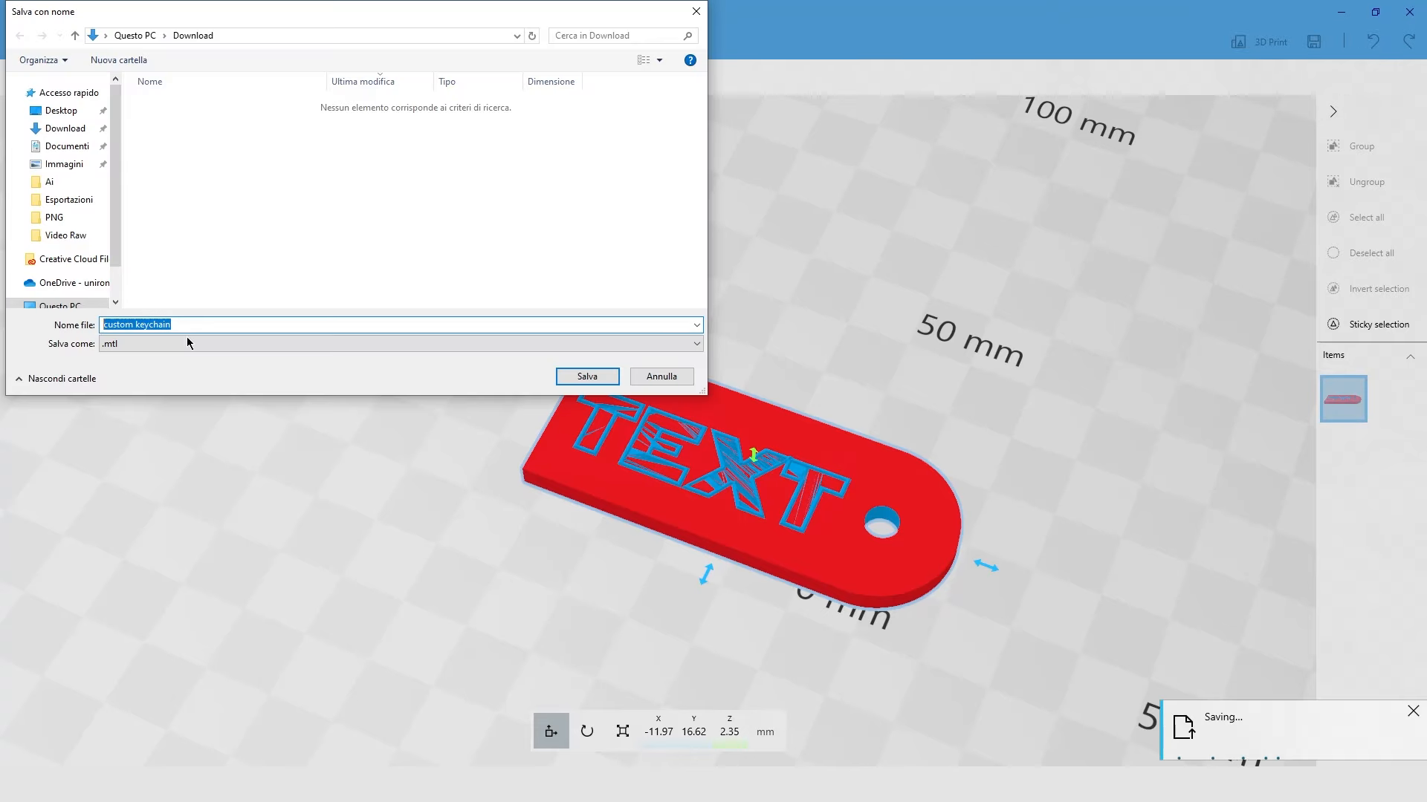
click(586, 376)
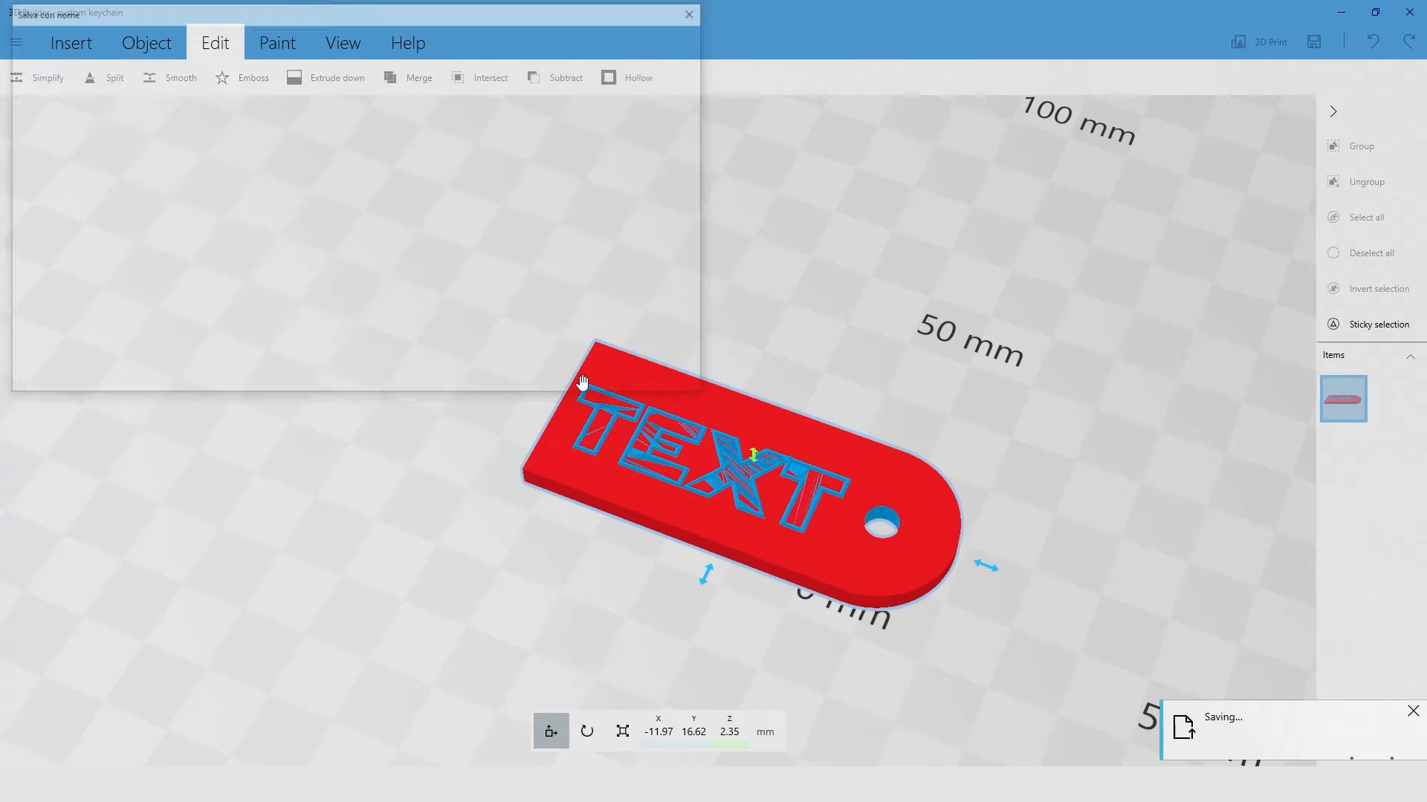